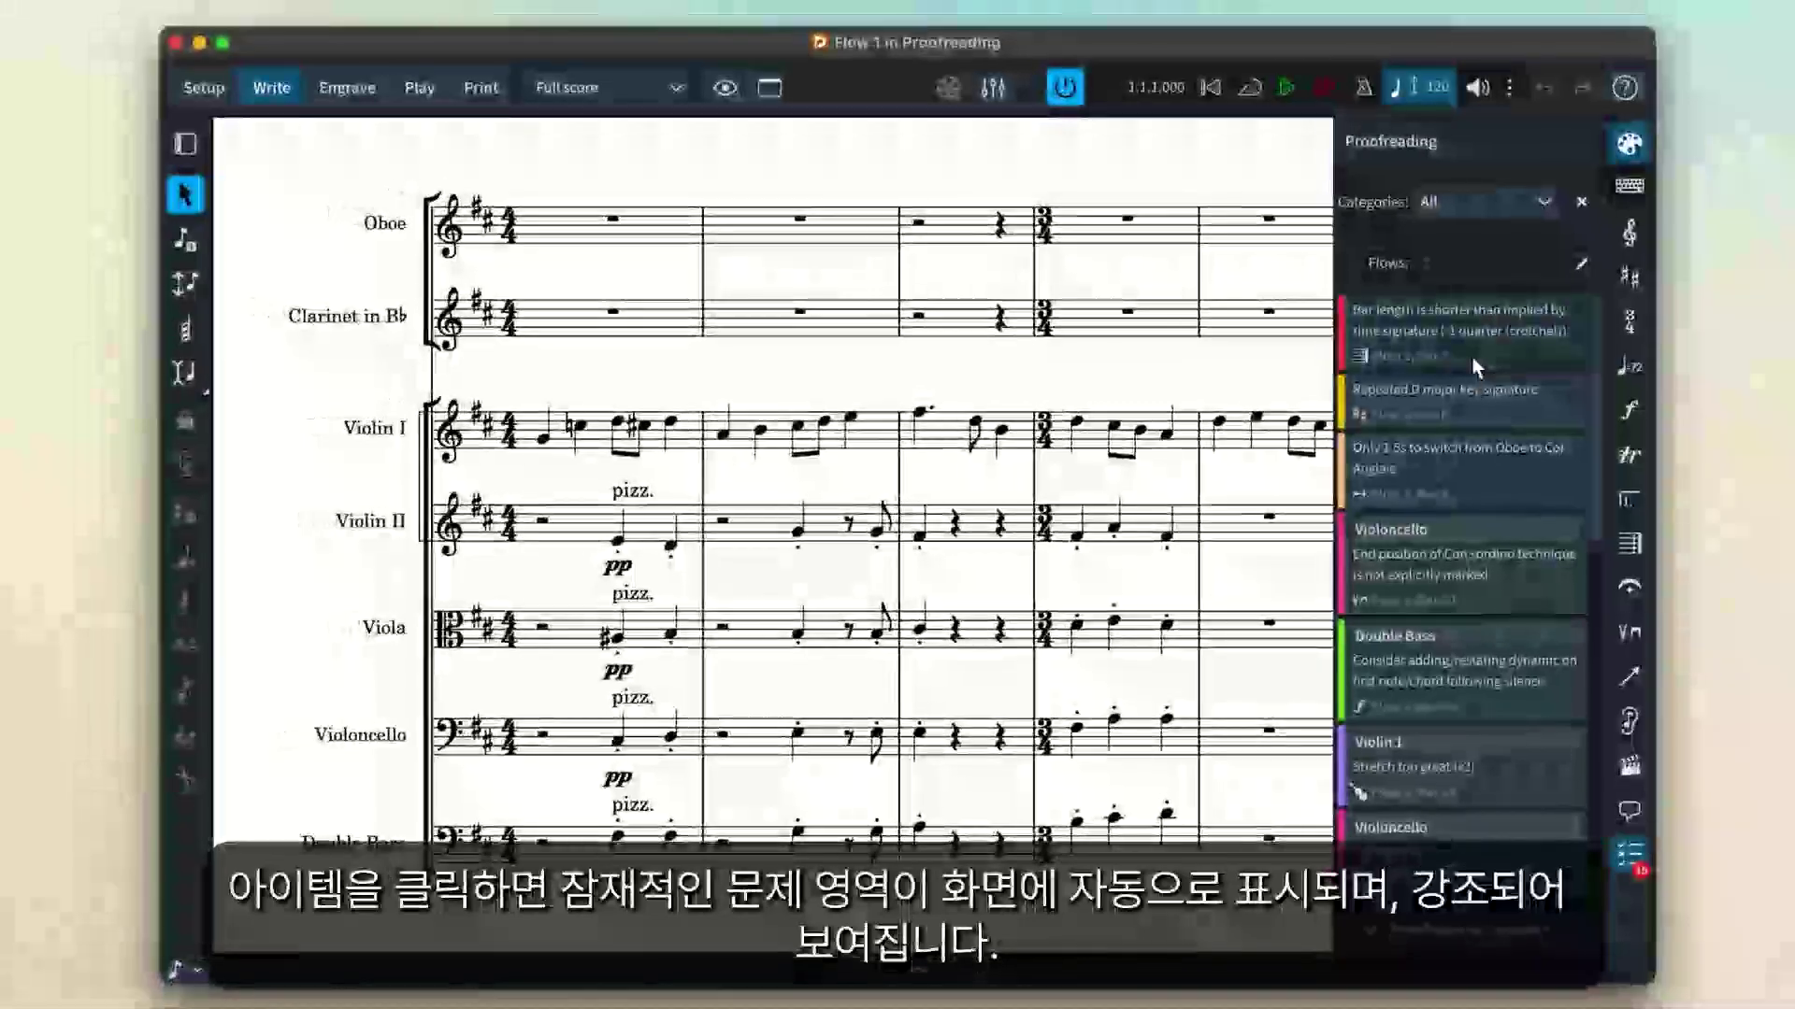
Step: Show the bar 3 length issue and the cello's Repeated Bass Clef issue in the score from the proofreading results
{"action": "left_click", "coordinate": [1470, 363]}
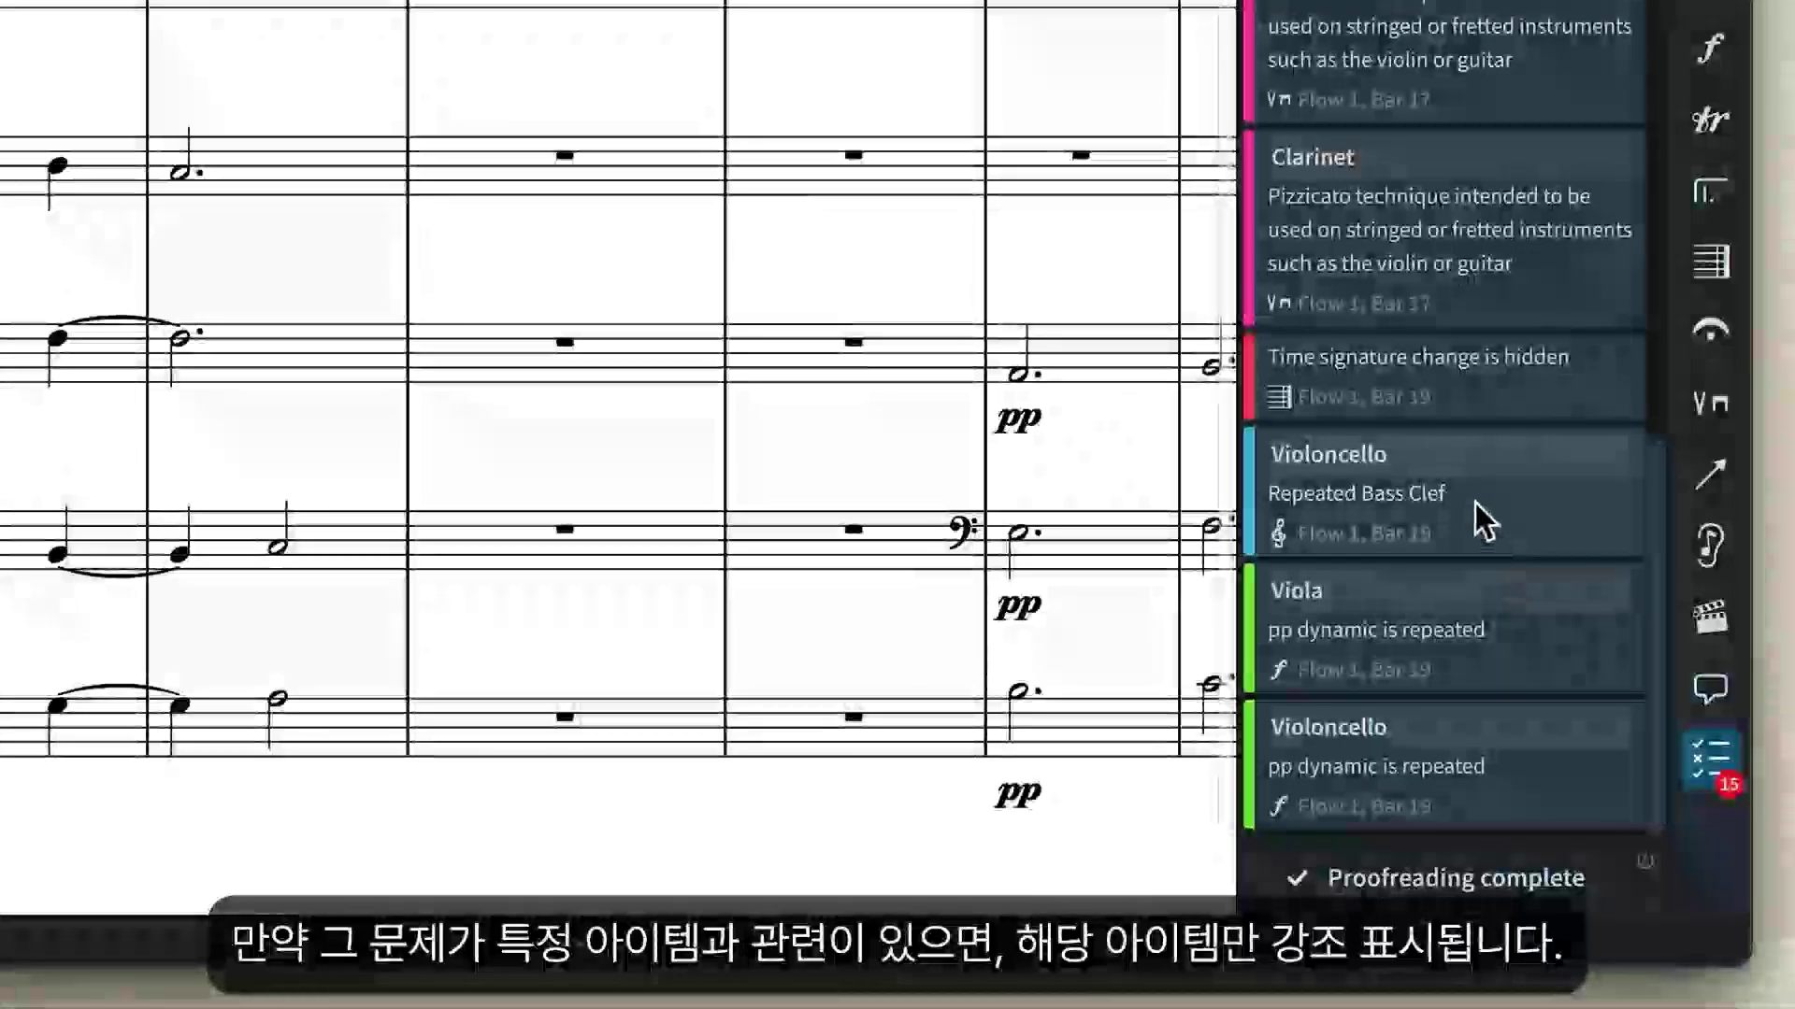
{"action": "left_click", "coordinate": [1473, 499]}
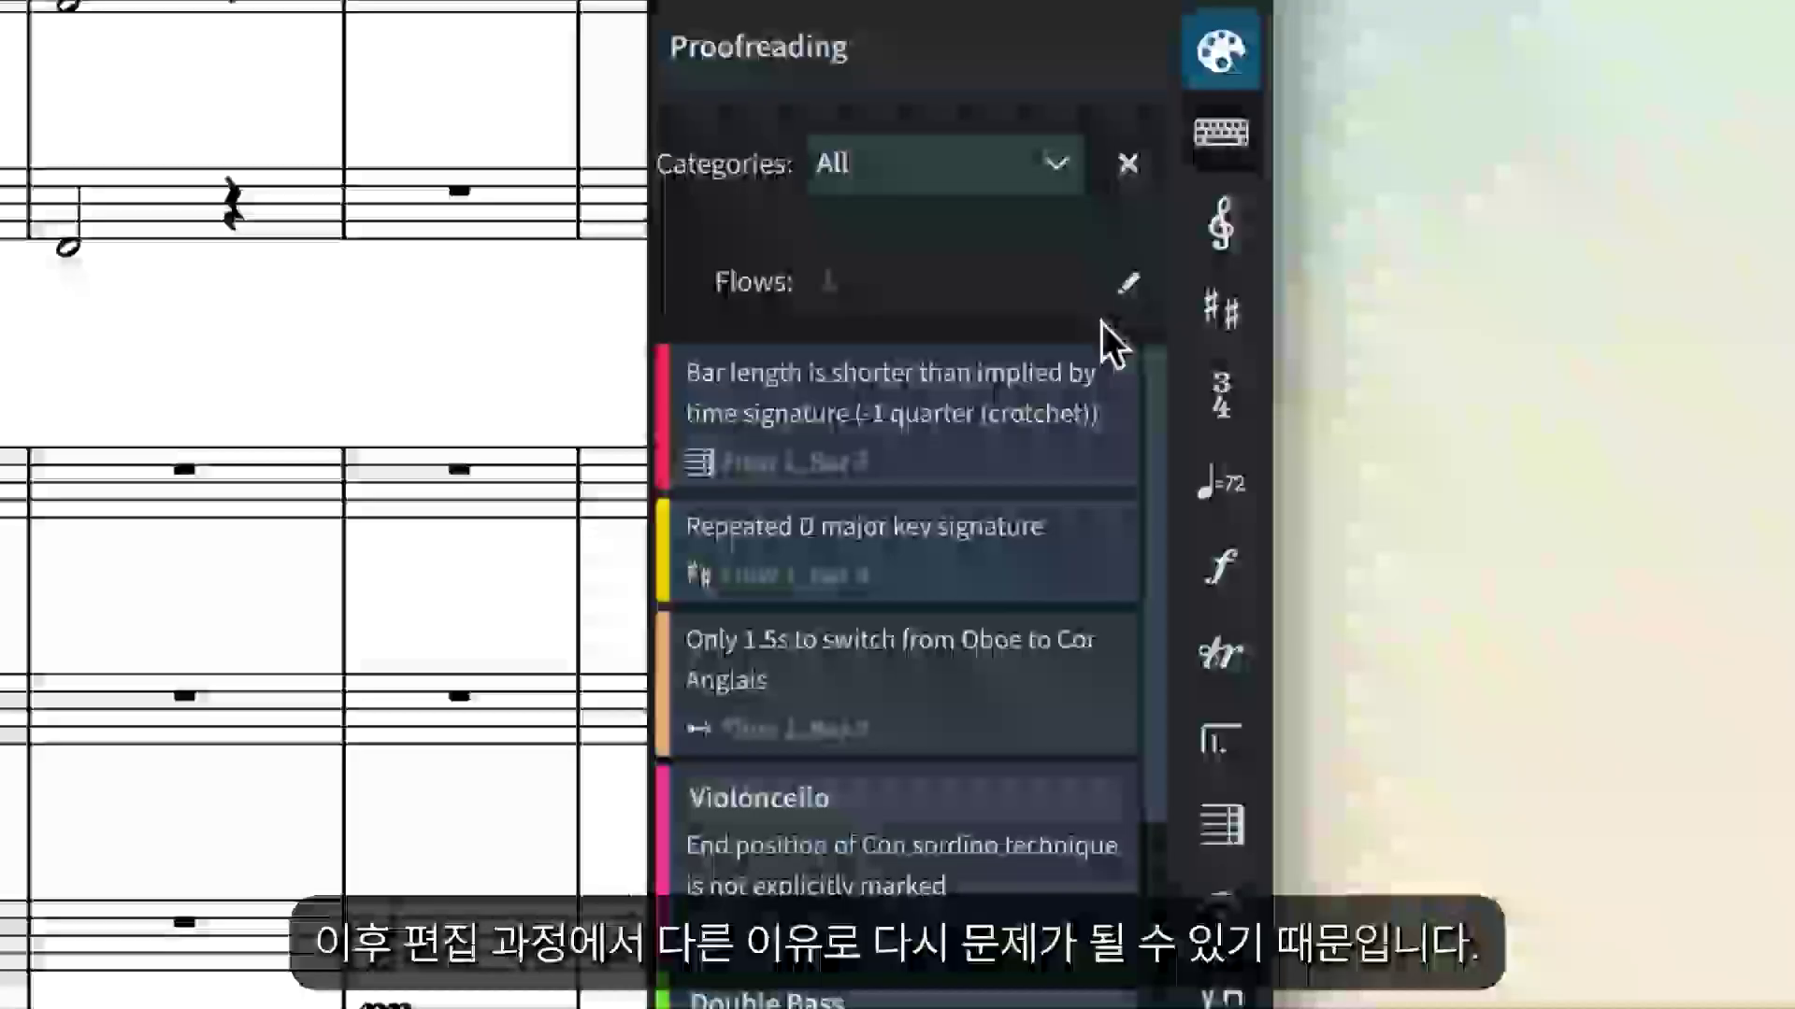
Step: Filter the proofreading categories to Clefs, Key signatures and Hidden time signatures only, and open the flow selection for editing
{"action": "left_click", "coordinate": [1053, 168]}
{"action": "scroll", "coordinate": [1197, 411], "scroll_direction": "down", "scroll_amount": 5}
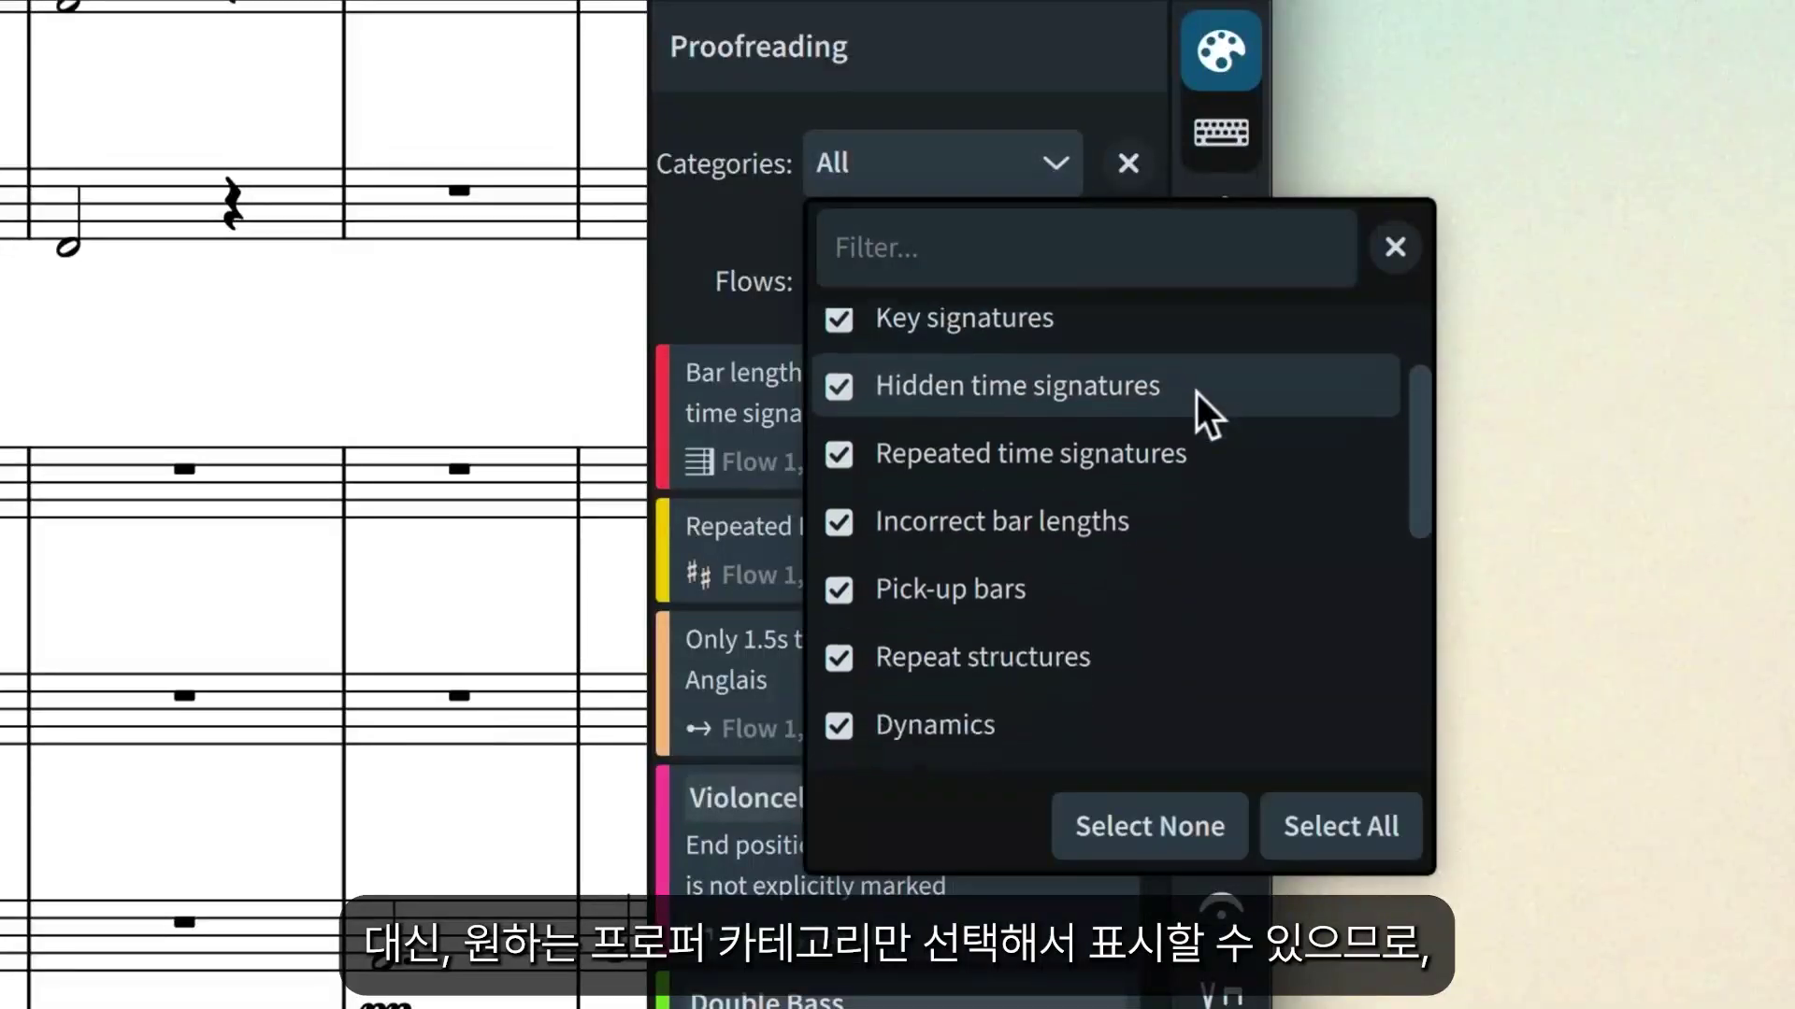
{"action": "scroll", "coordinate": [1199, 397], "scroll_direction": "up", "scroll_amount": 5}
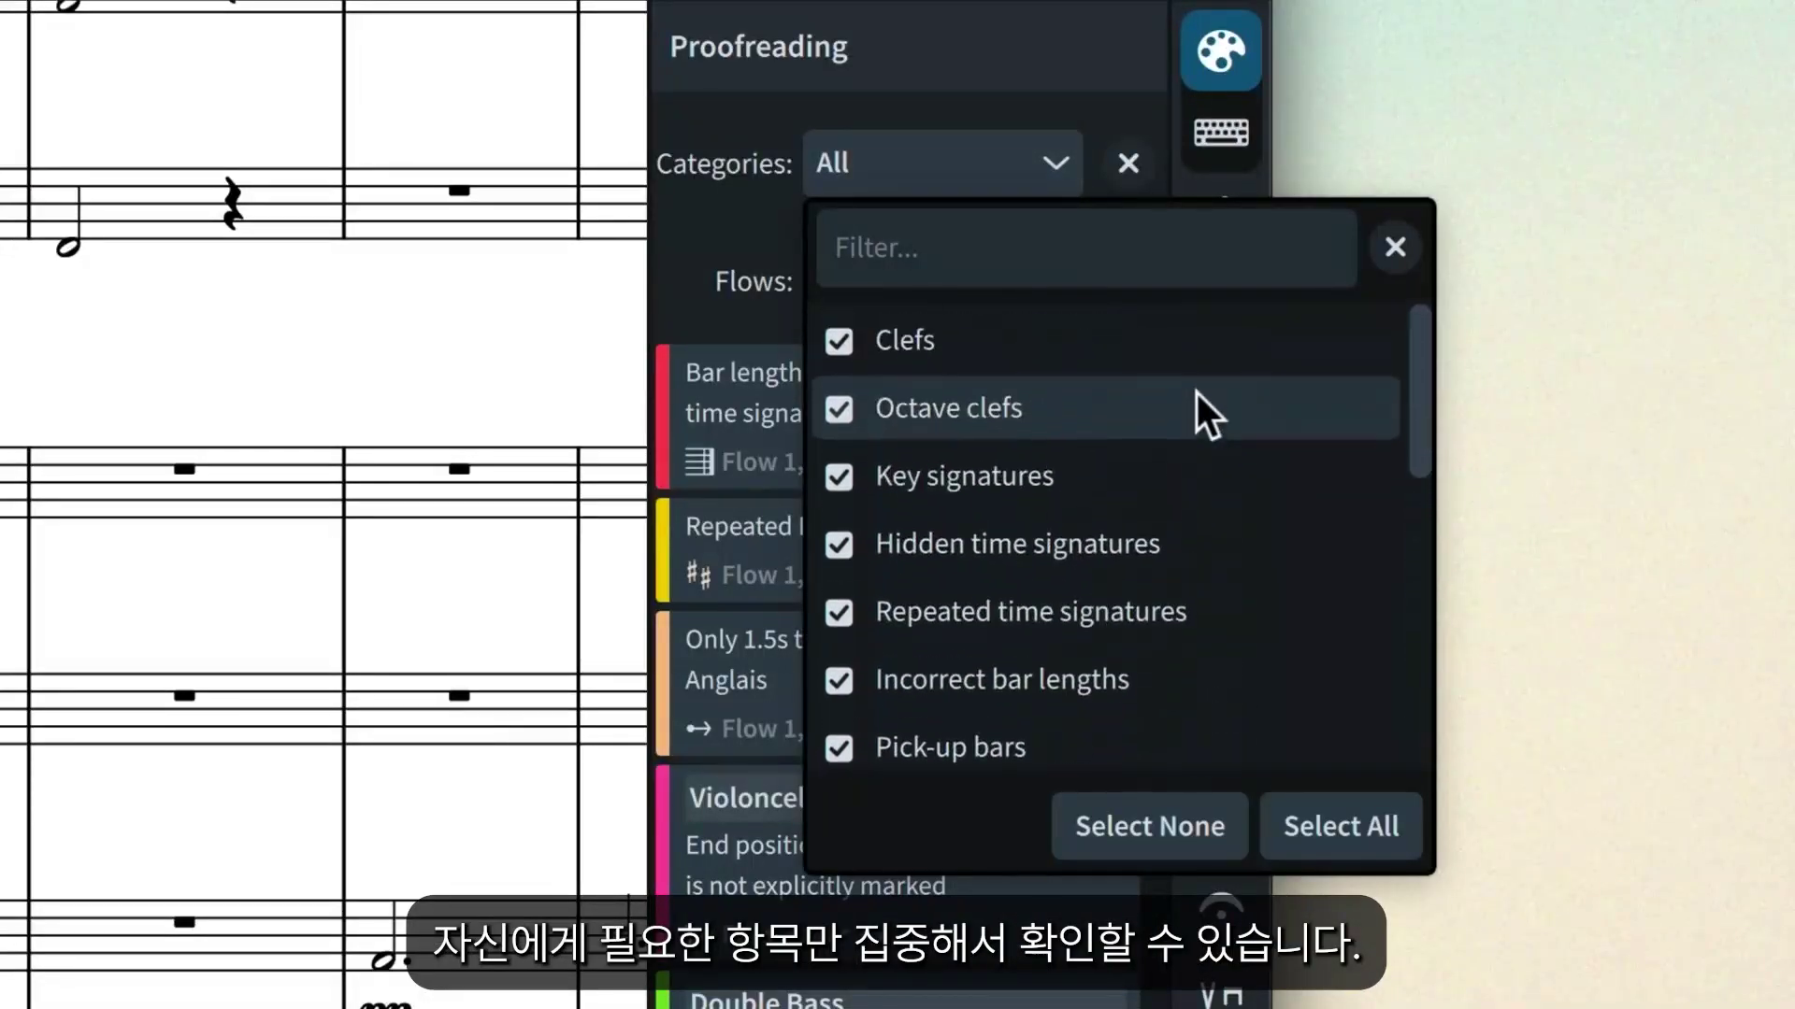
{"action": "left_click", "coordinate": [1134, 839]}
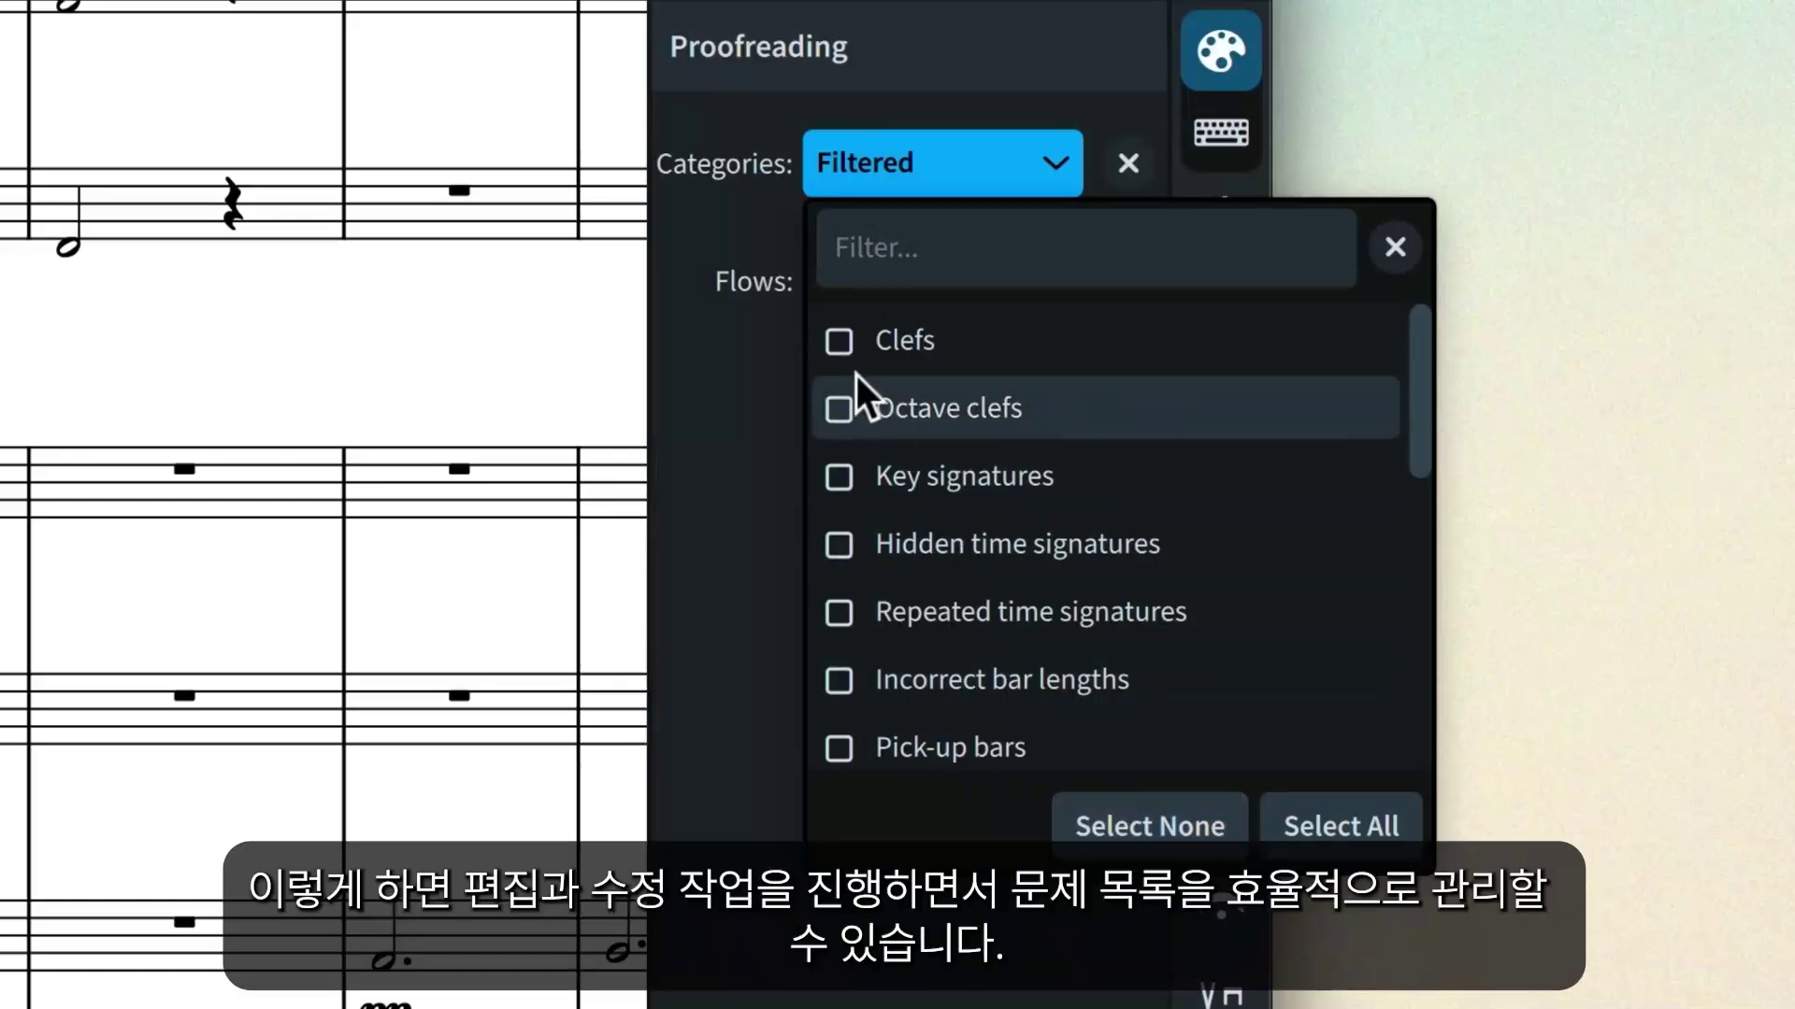
{"action": "left_click", "coordinate": [840, 343]}
{"action": "left_click", "coordinate": [840, 477]}
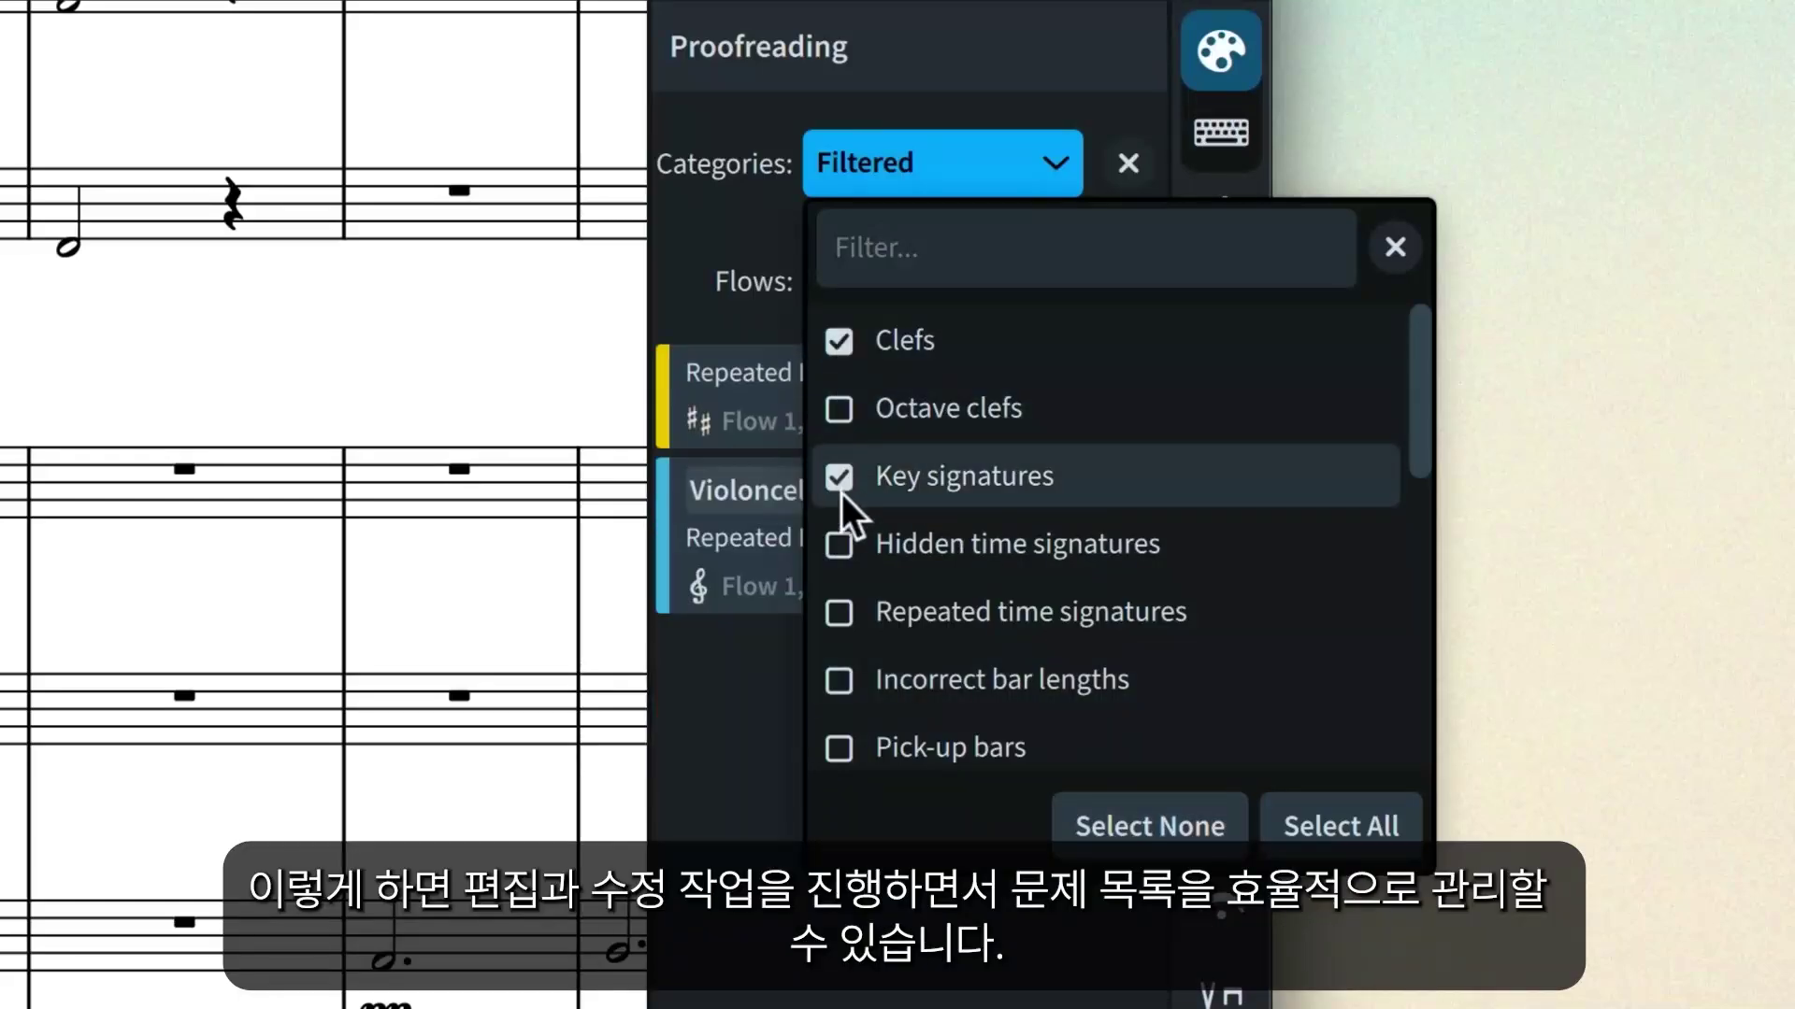
{"action": "left_click", "coordinate": [840, 545]}
{"action": "left_click", "coordinate": [827, 930]}
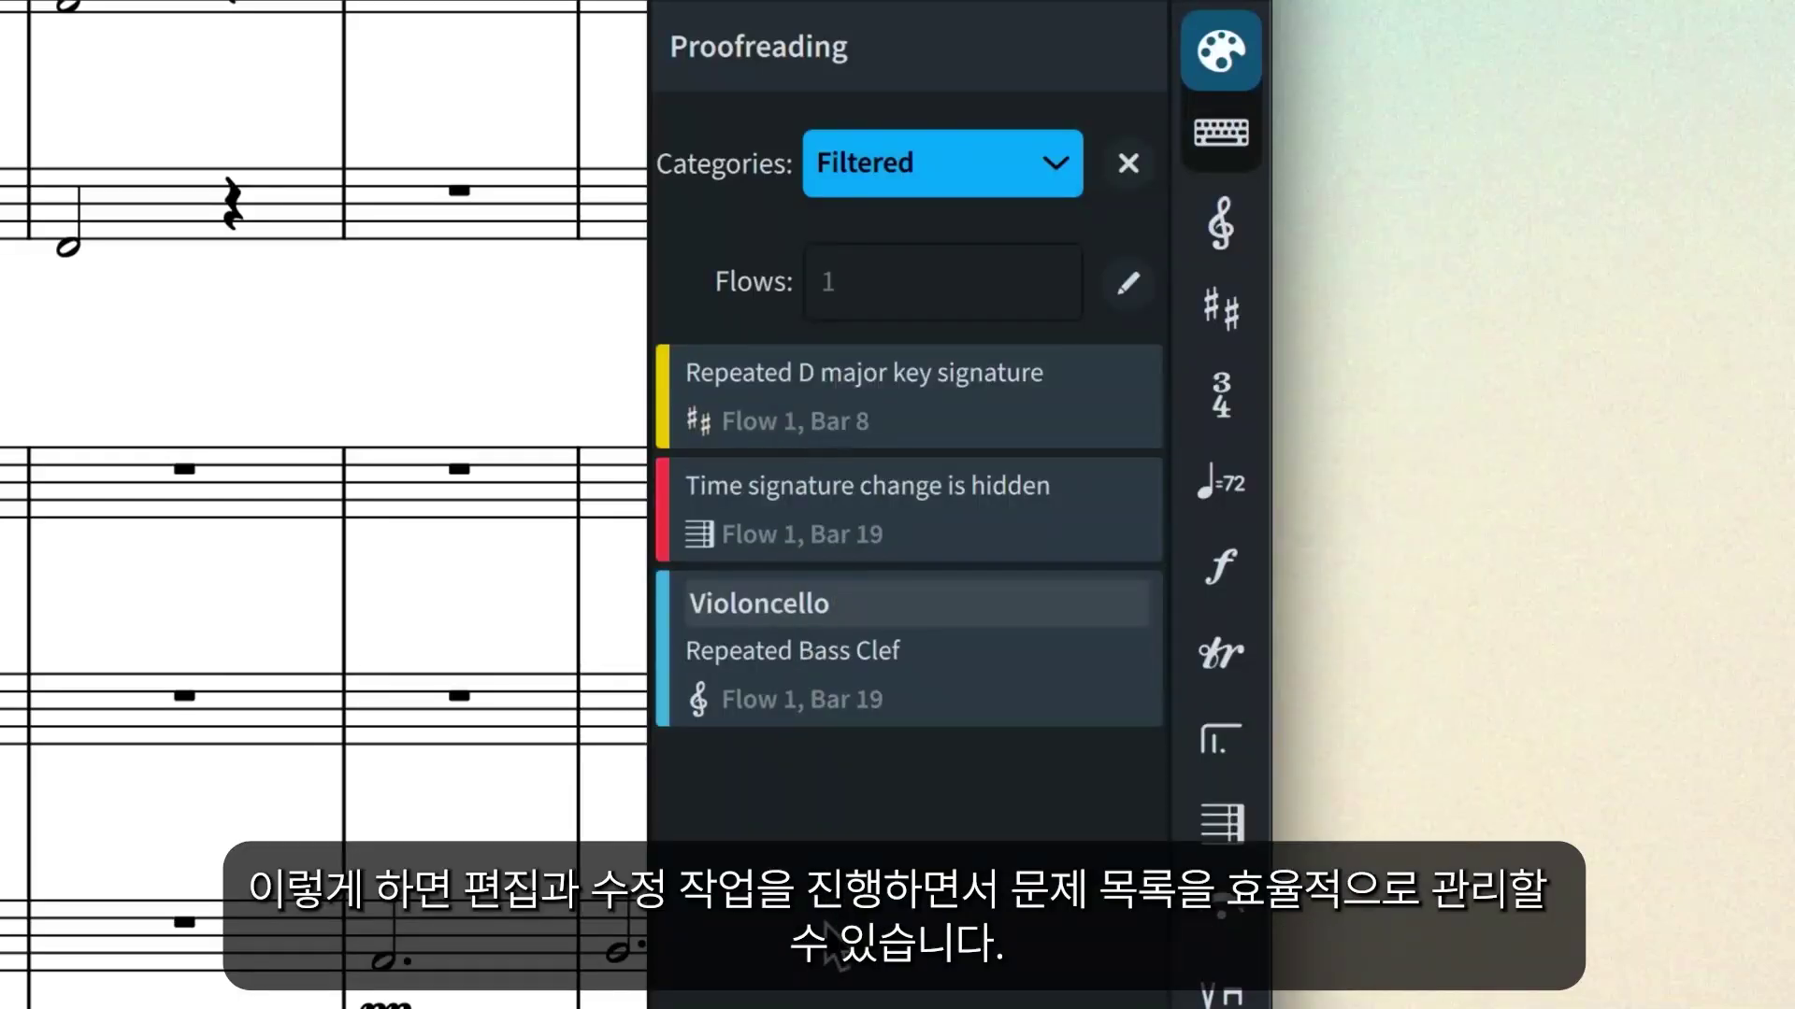
{"action": "left_click", "coordinate": [1126, 285]}
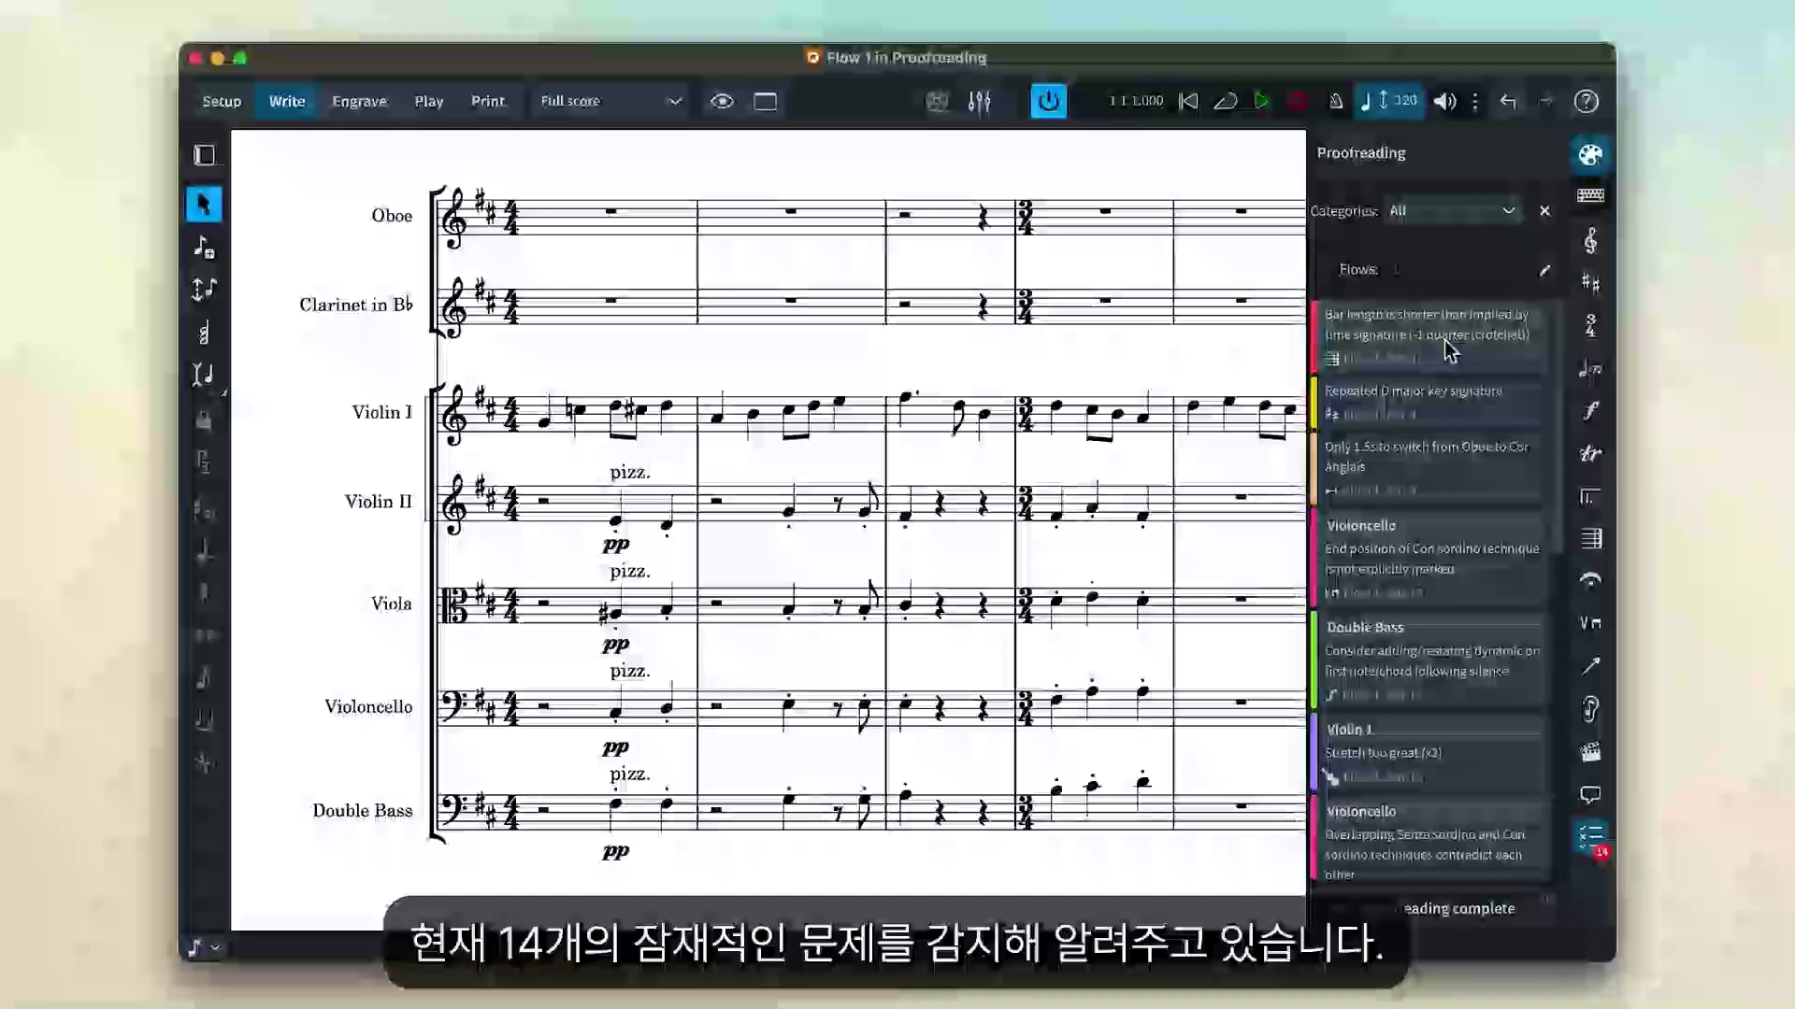
Step: Resolve the bar 3 length issue by moving the 3/4 time signature back to the start of bar 3, using a dotted half note grid
{"action": "left_click", "coordinate": [1450, 350]}
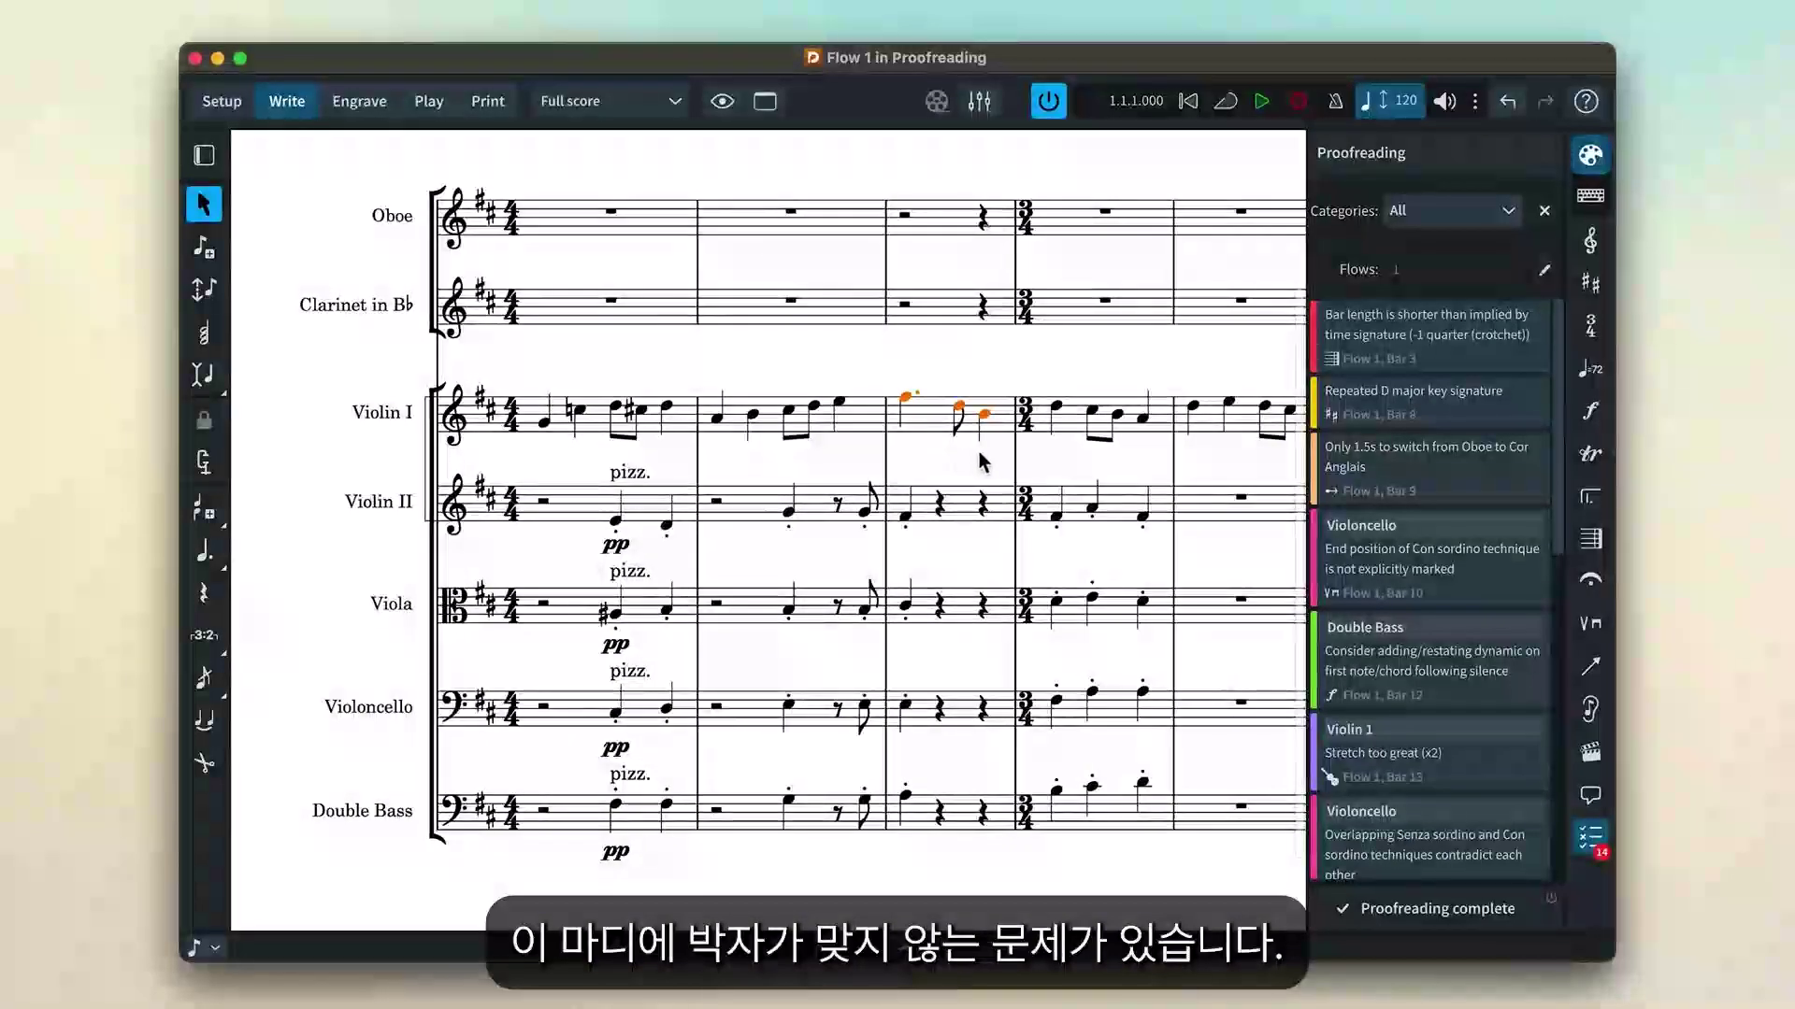
{"action": "left_click", "coordinate": [1070, 433]}
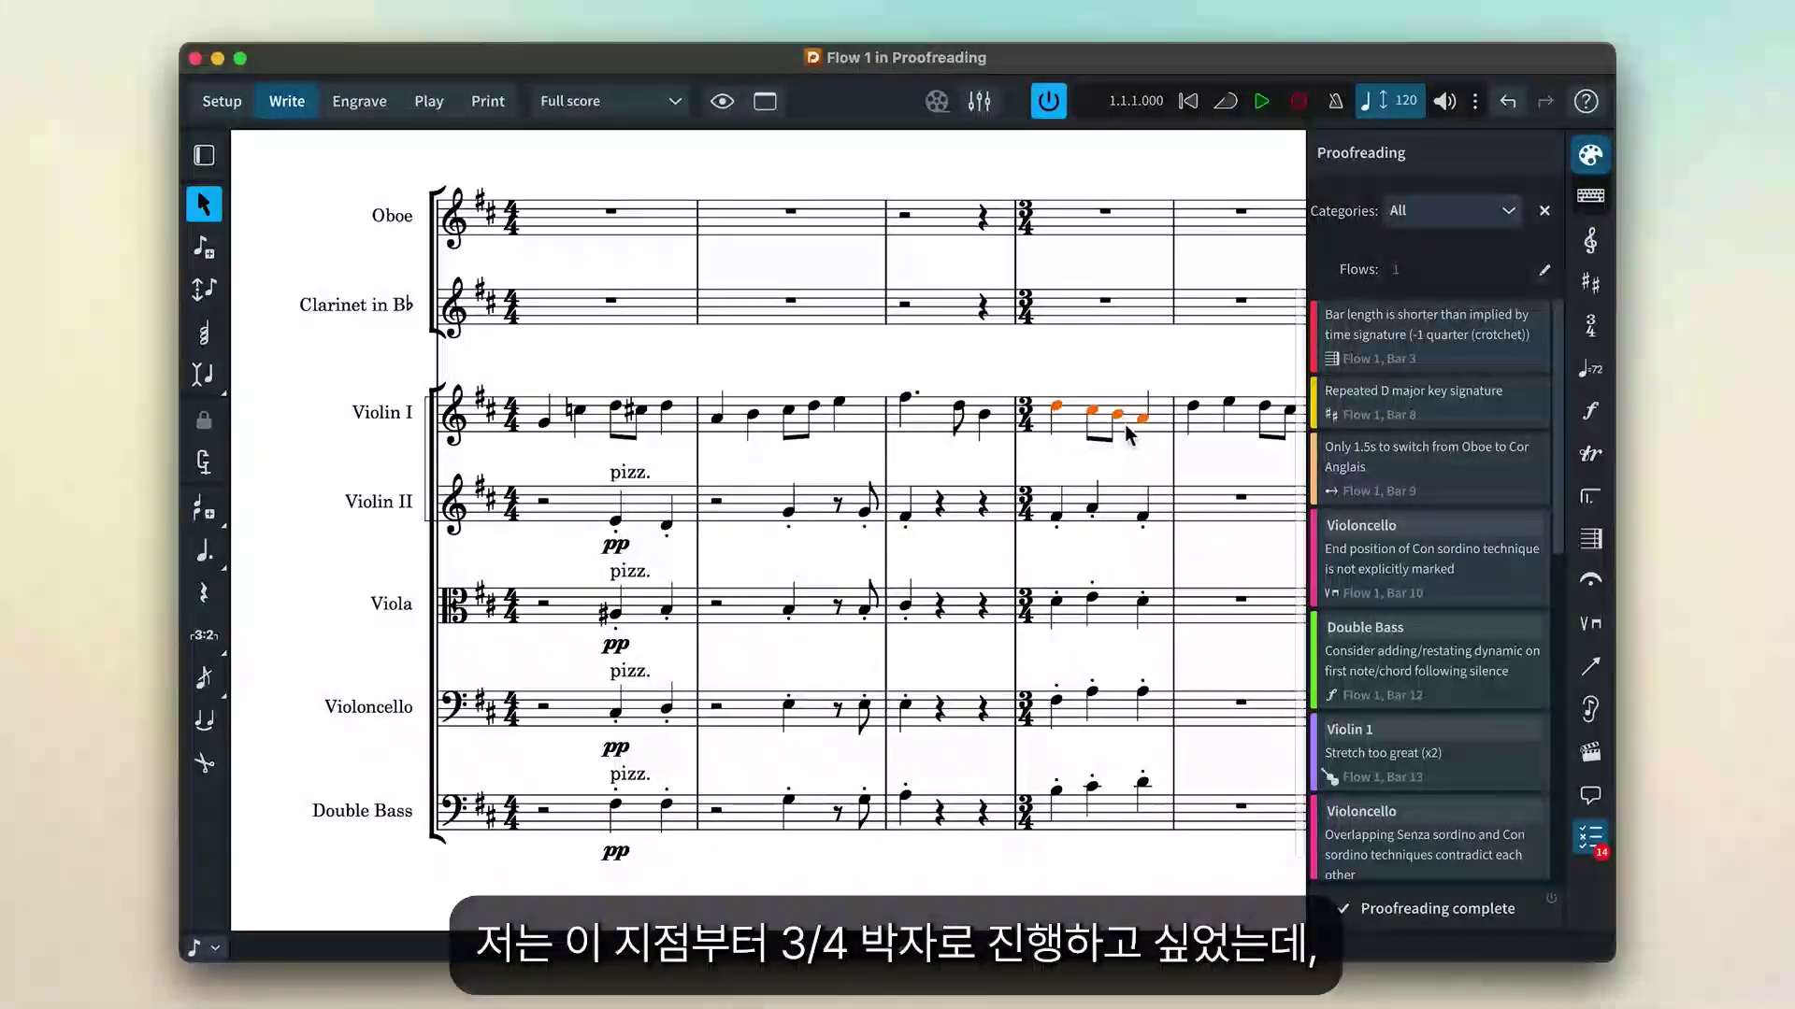
{"action": "left_click", "coordinate": [951, 447]}
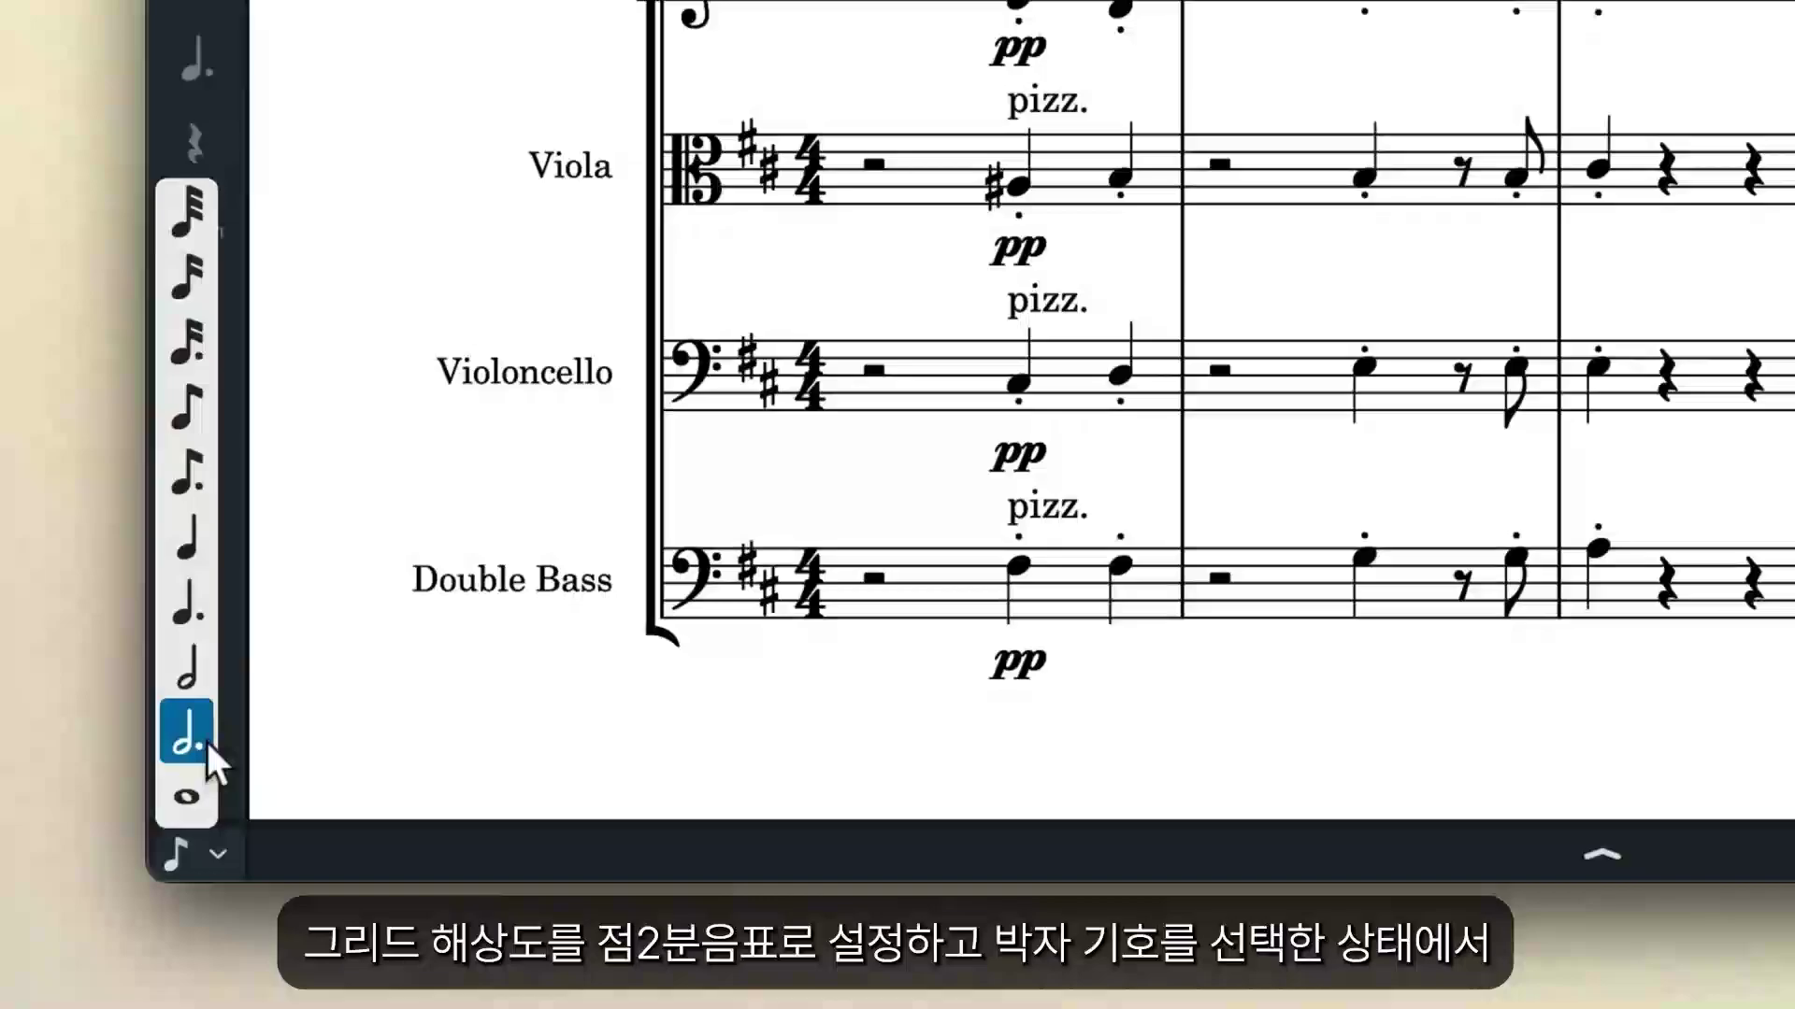
{"action": "left_click", "coordinate": [206, 742]}
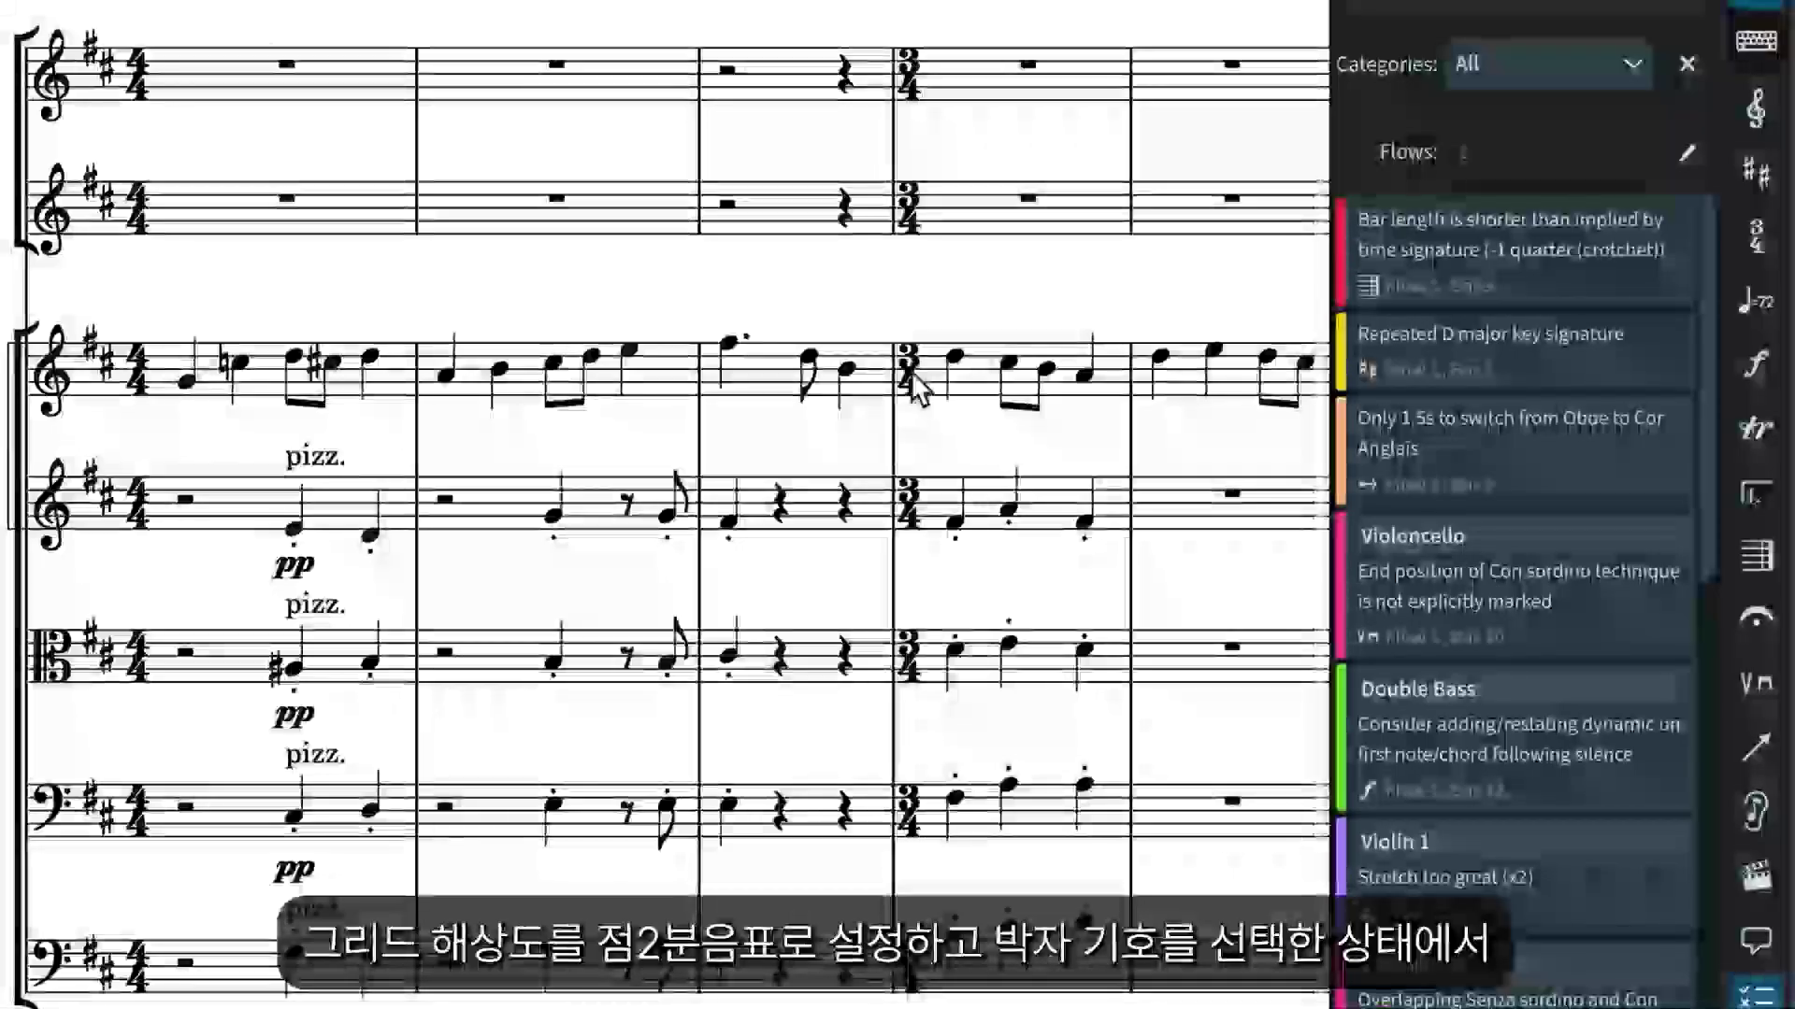
{"action": "left_click", "coordinate": [910, 372]}
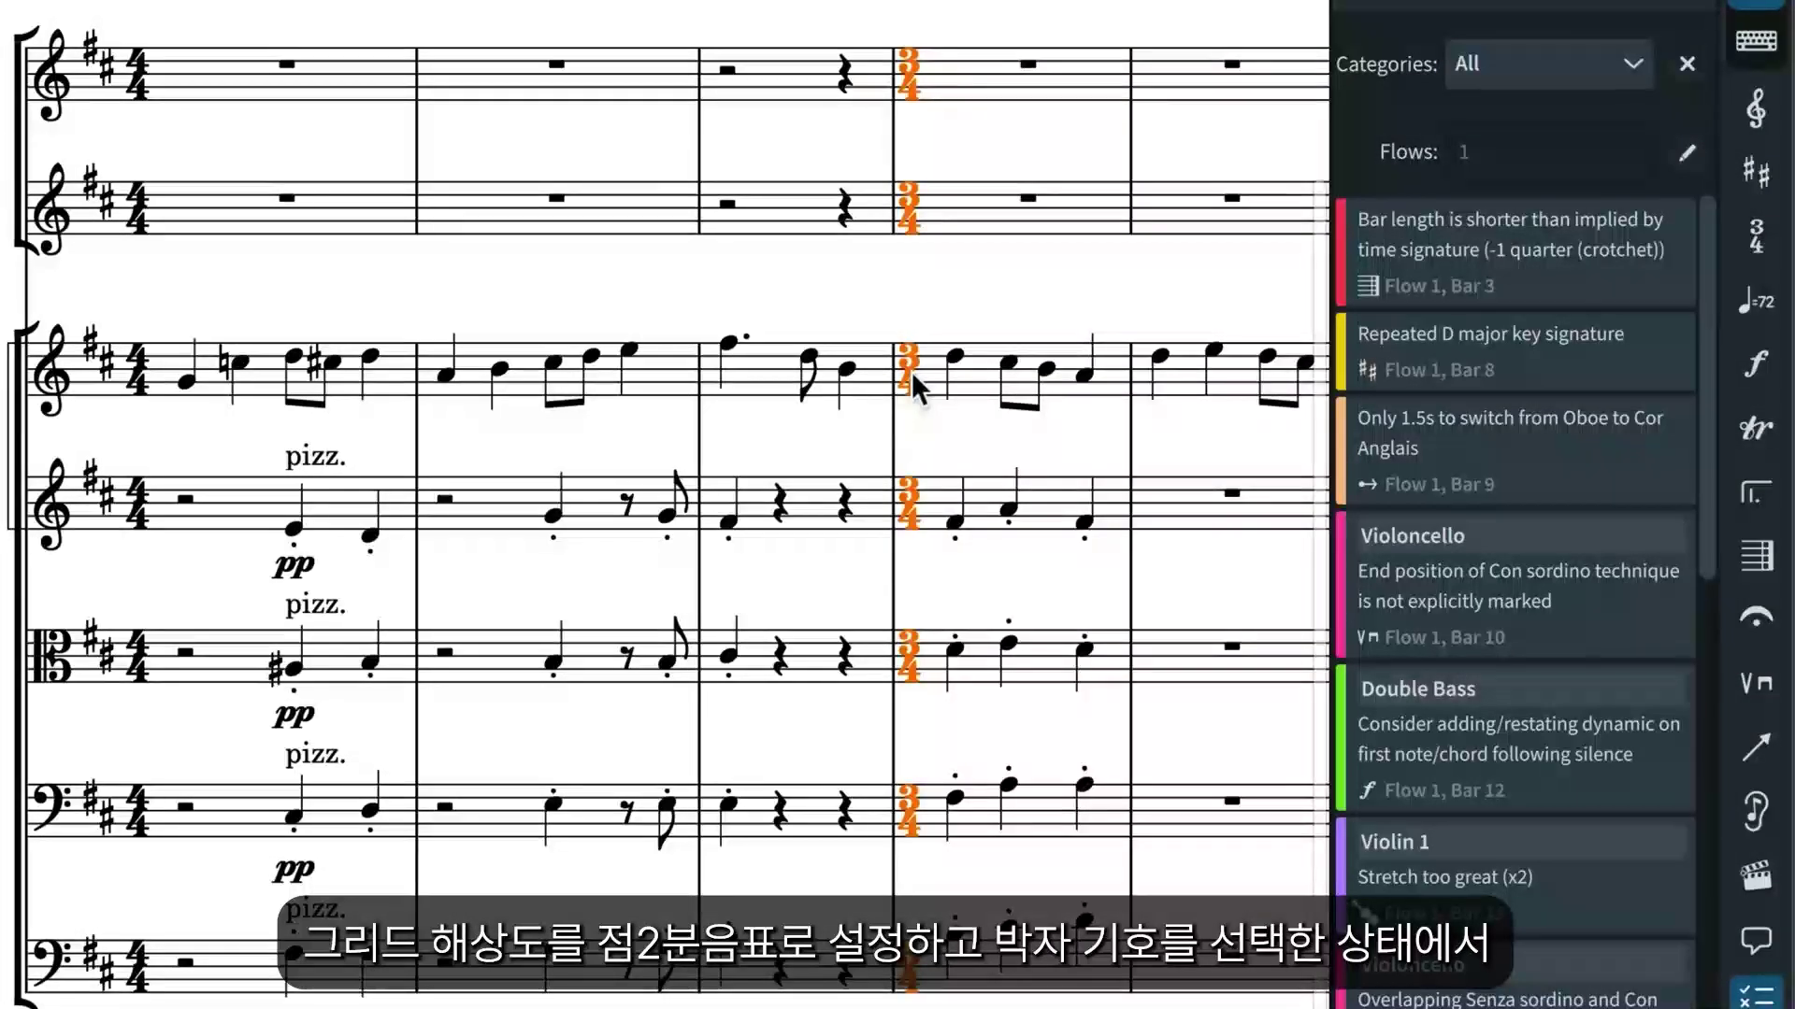
{"action": "key", "text": "alt+Left"}
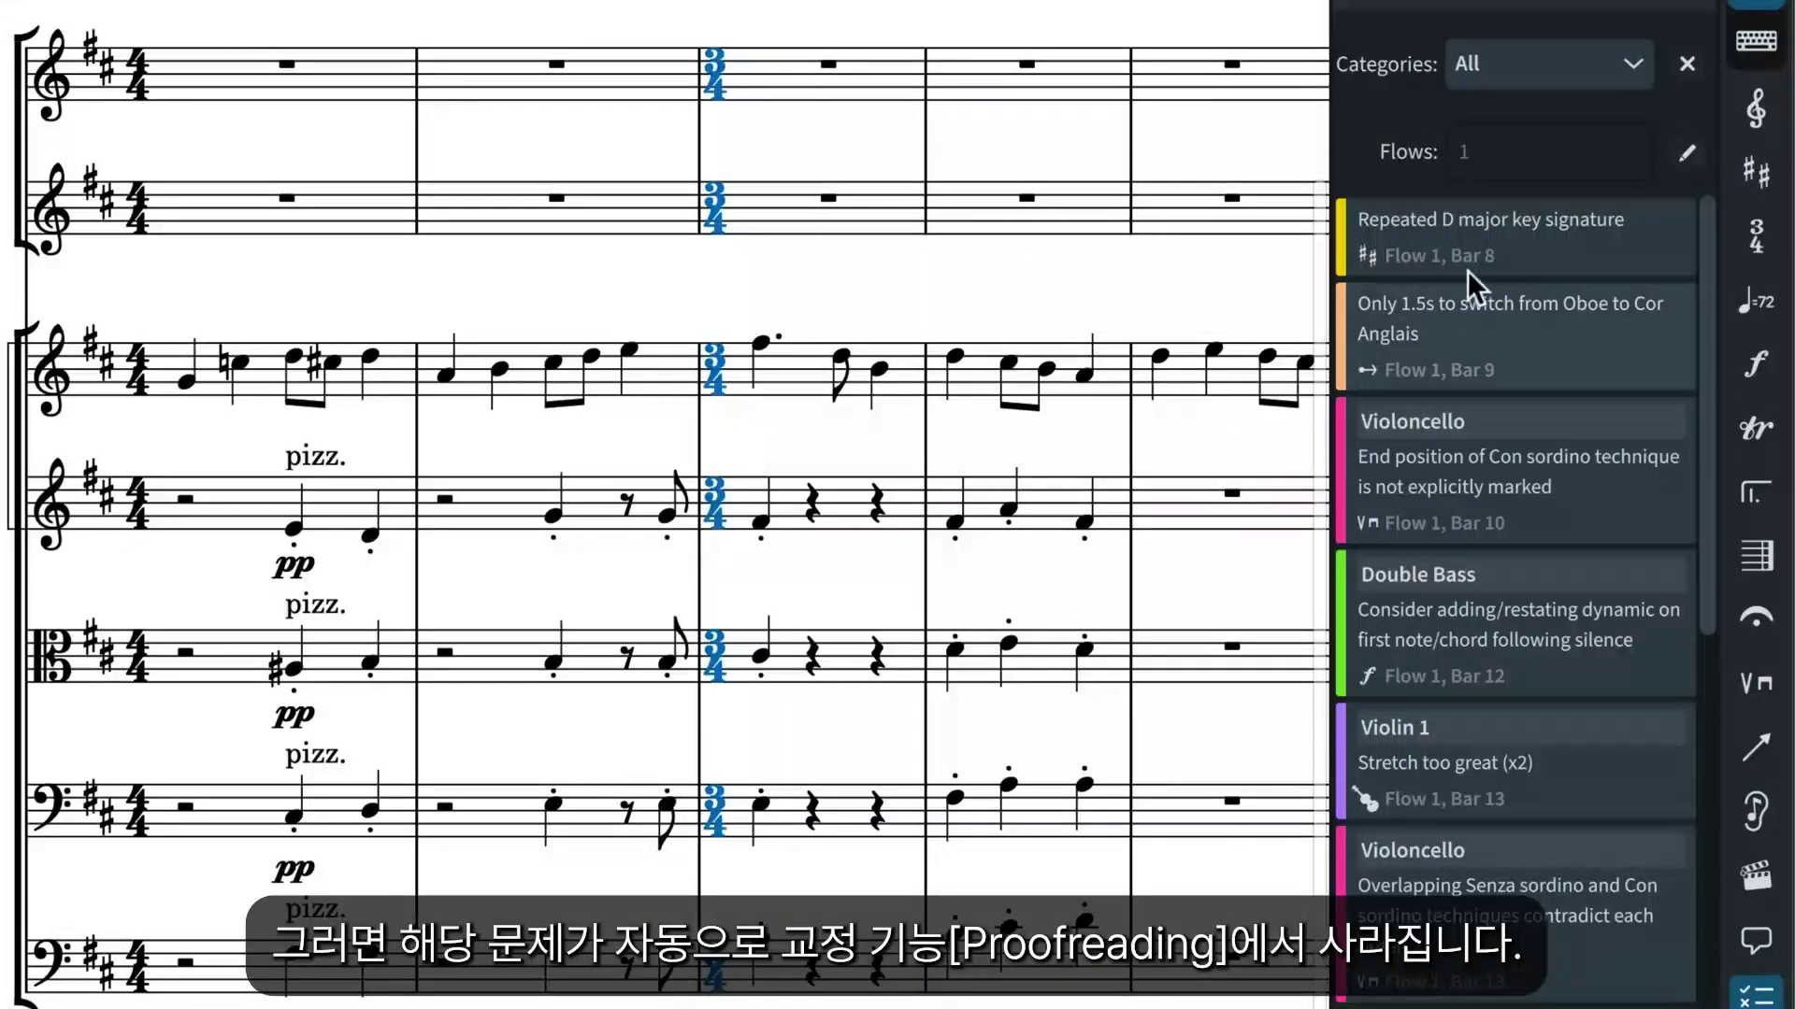
Step: Locate the repeated D major key signature flagged at bar 8 and delete it
{"action": "left_click", "coordinate": [1621, 238]}
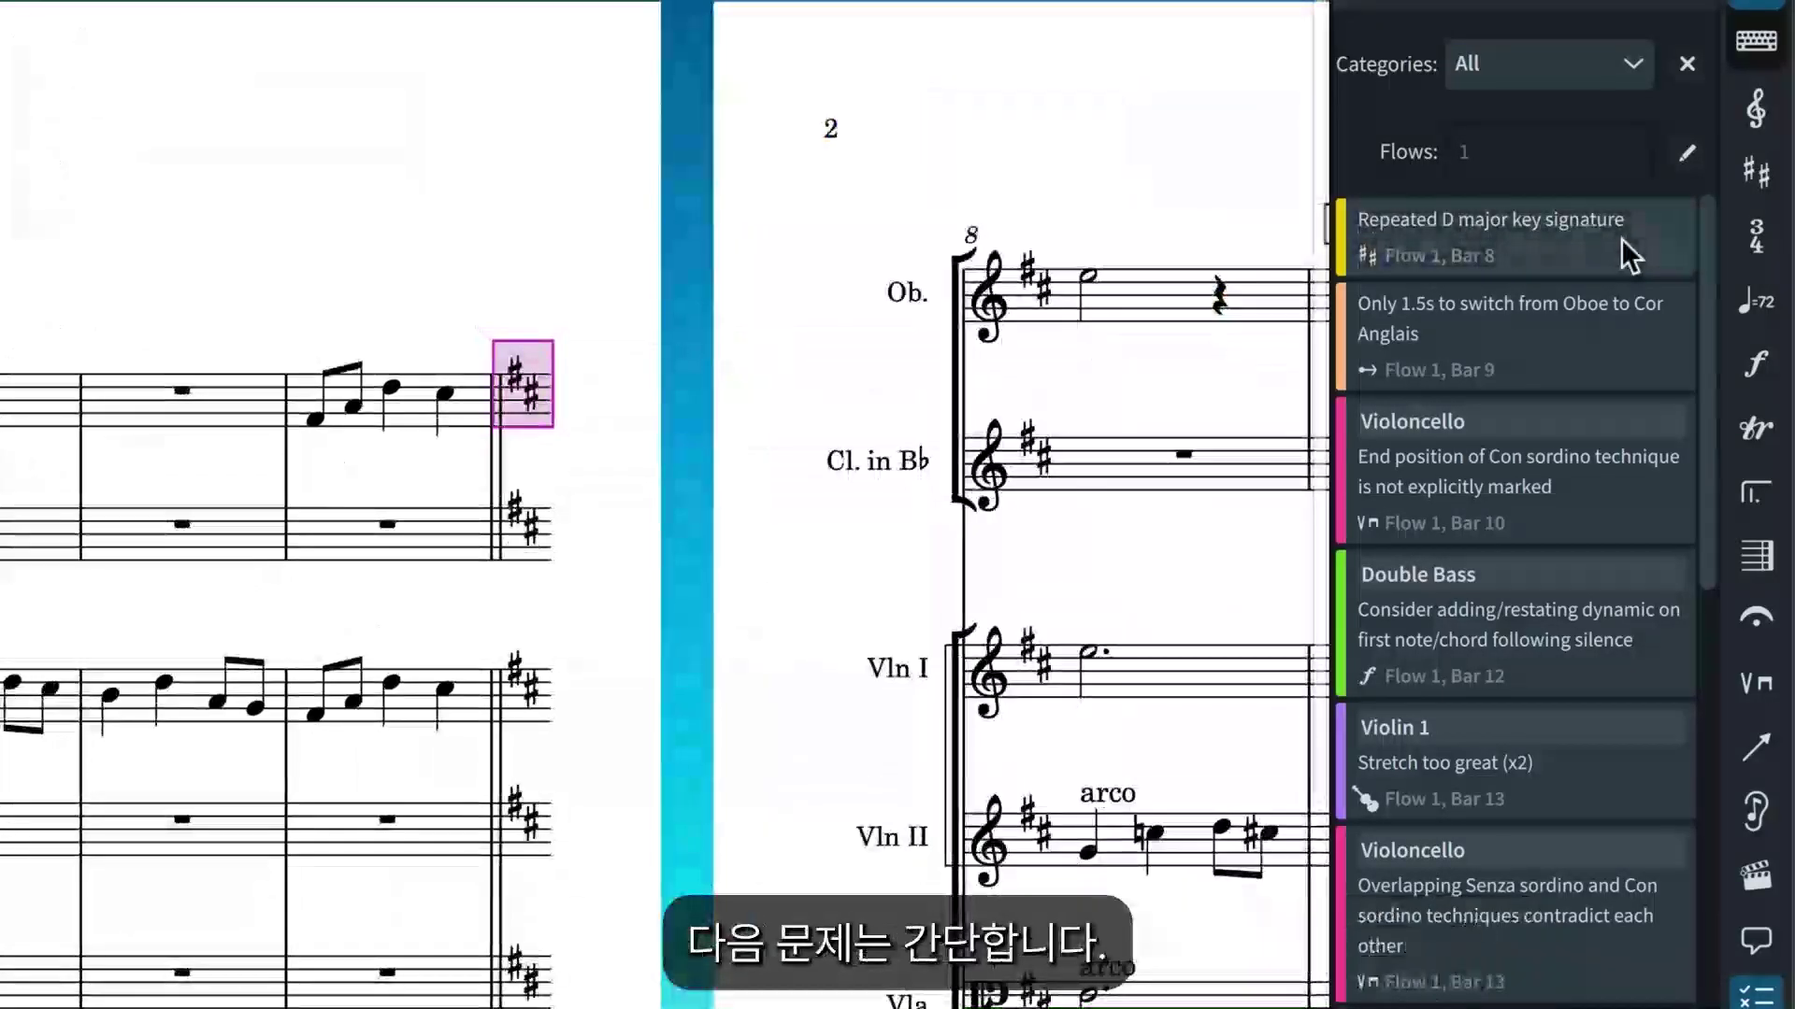
{"action": "left_click", "coordinate": [525, 391]}
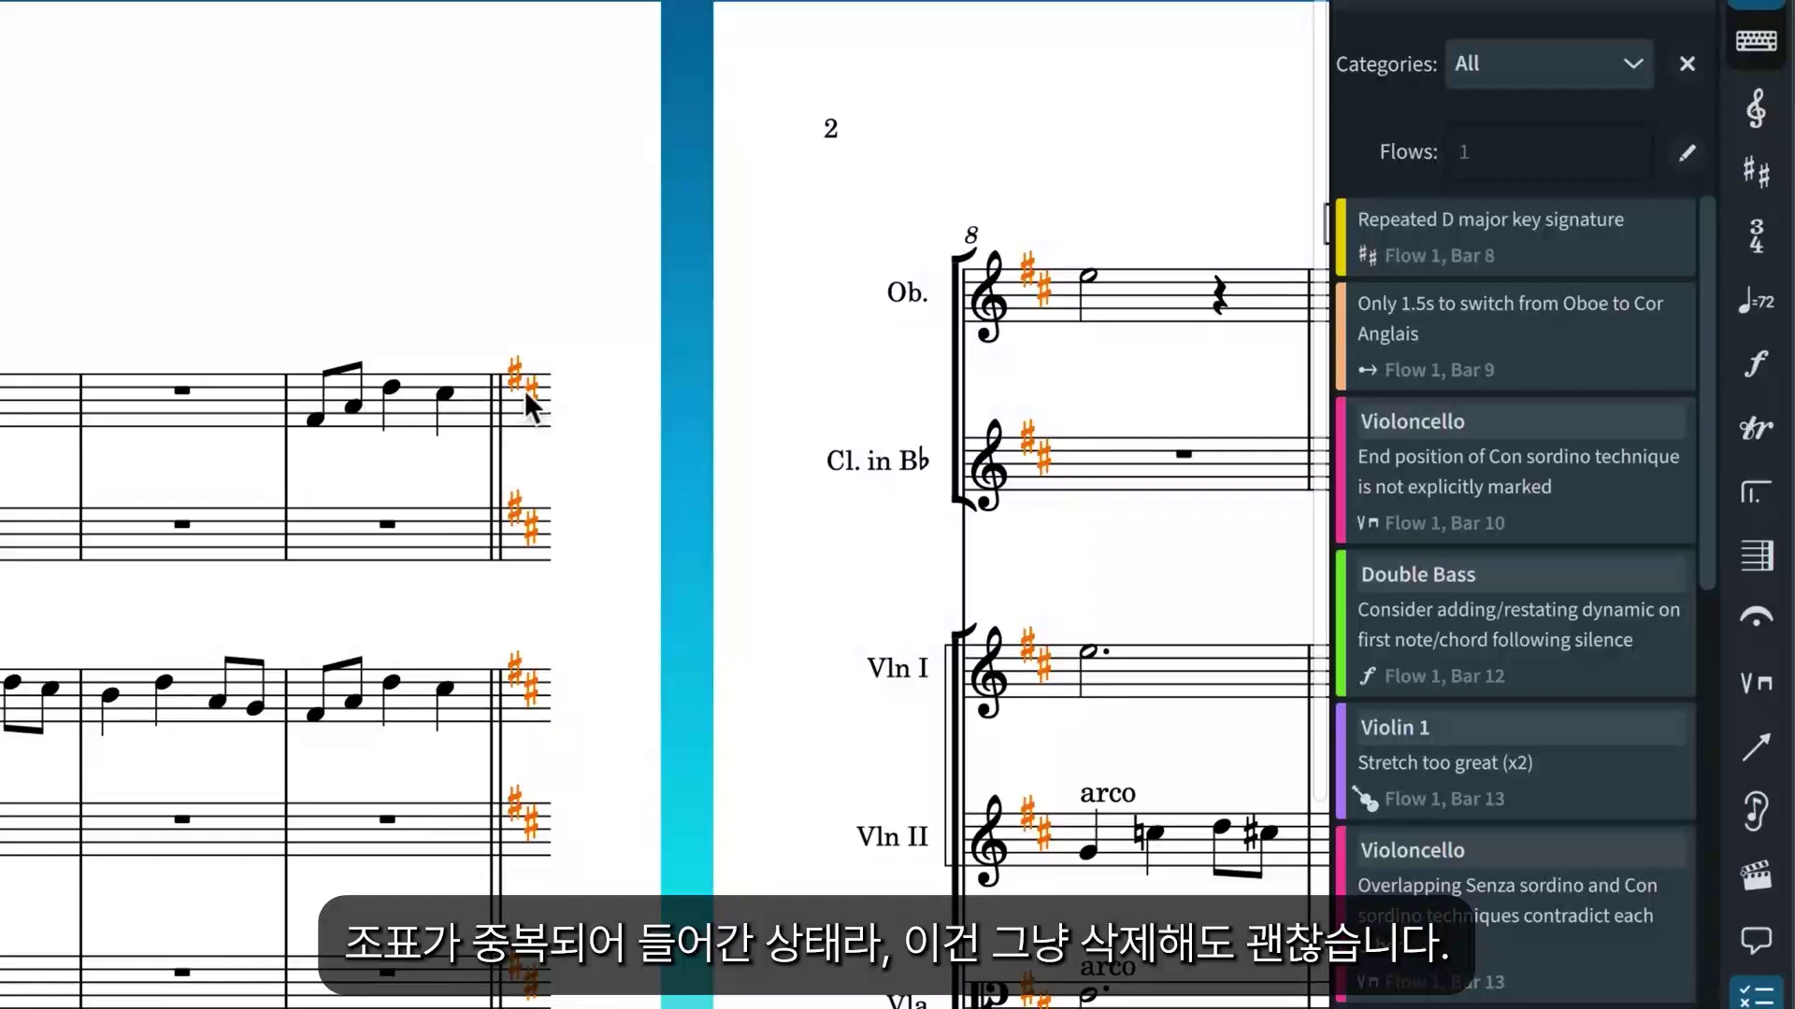
{"action": "key", "text": "Delete"}
Step: For the Oboe to Cor Anglais switch issue, try shortening the oboe's half note in bar 8 to a quarter note, and undo it
{"action": "left_click", "coordinate": [1494, 245]}
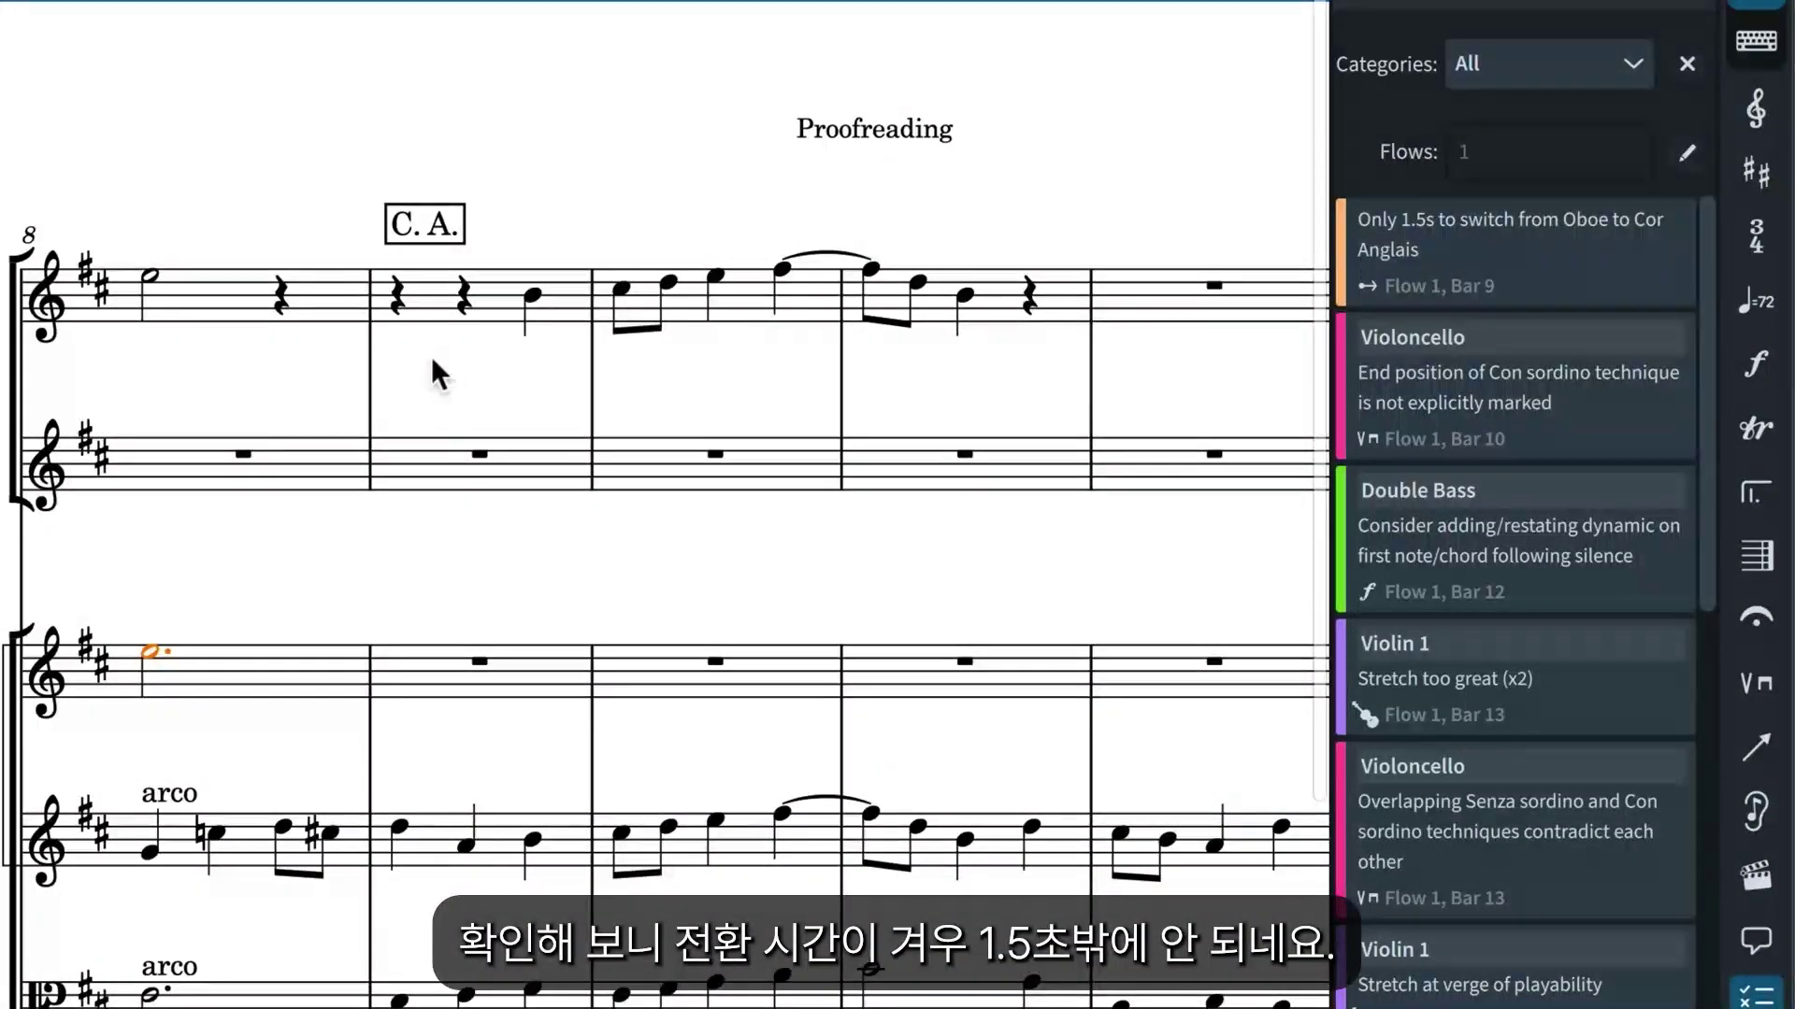
{"action": "left_click", "coordinate": [150, 275]}
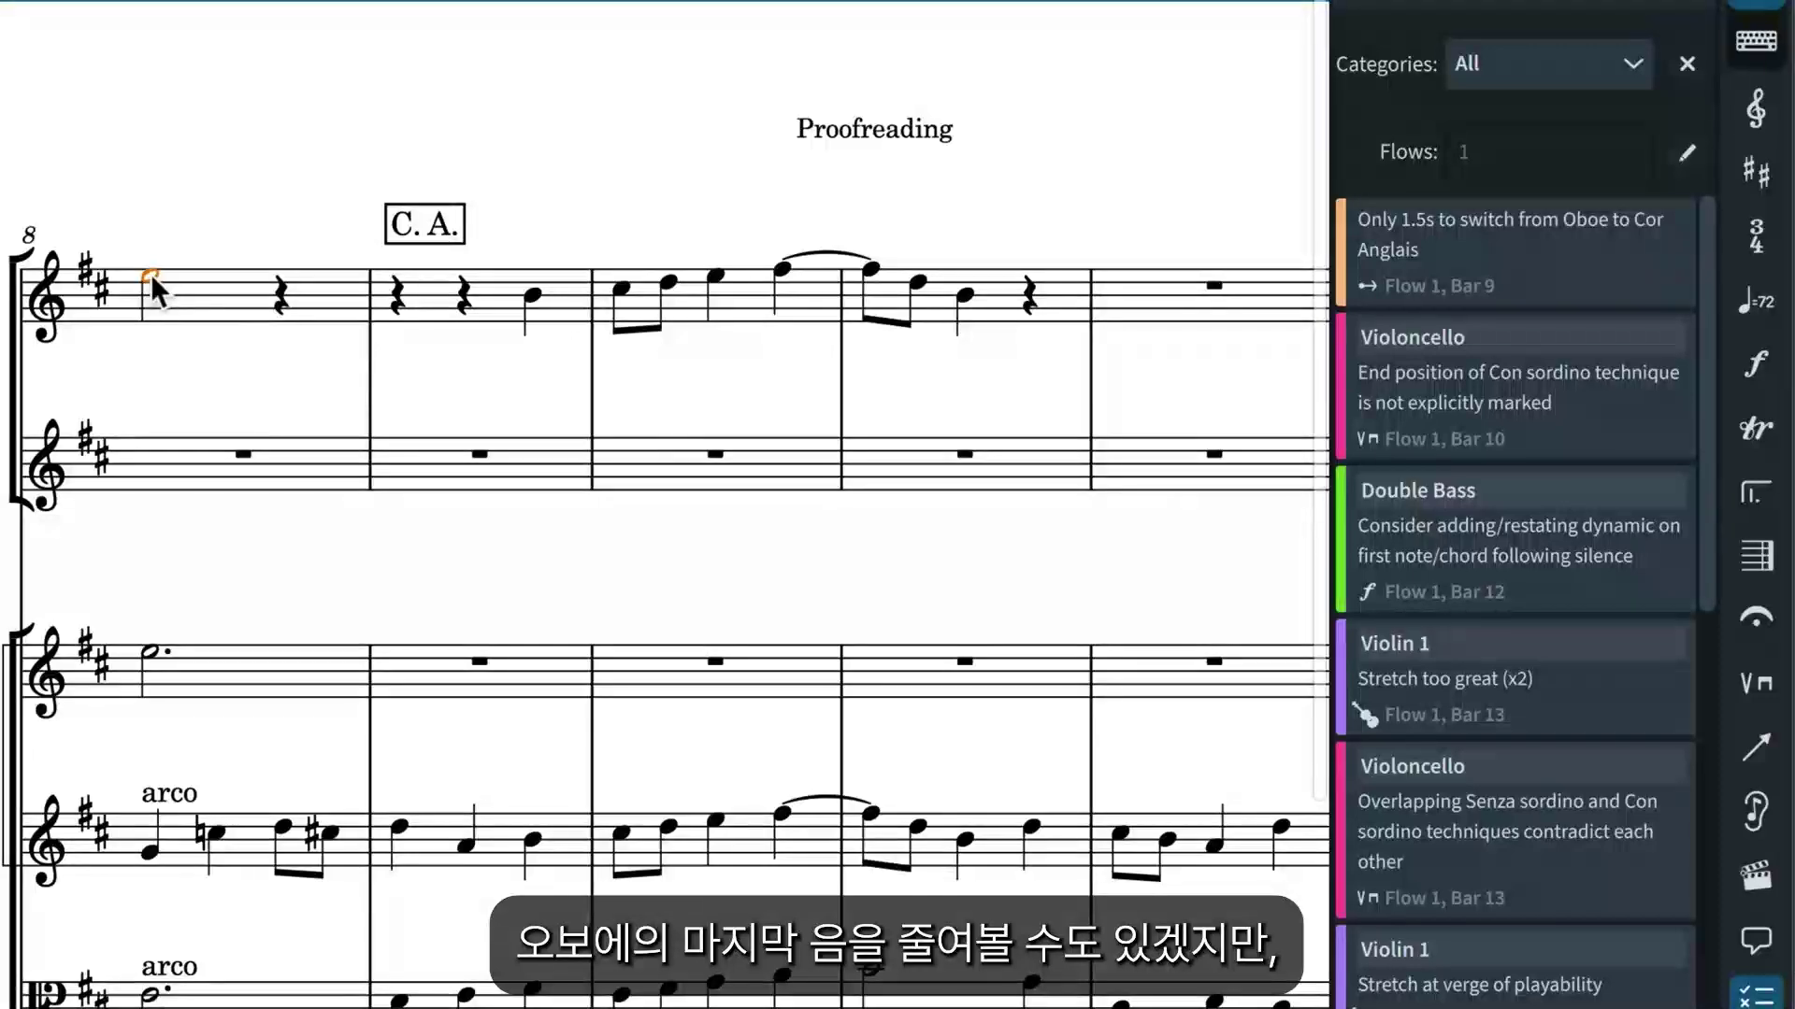
{"action": "key", "text": "alt+shift+Left"}
{"action": "key", "text": "ctrl+z"}
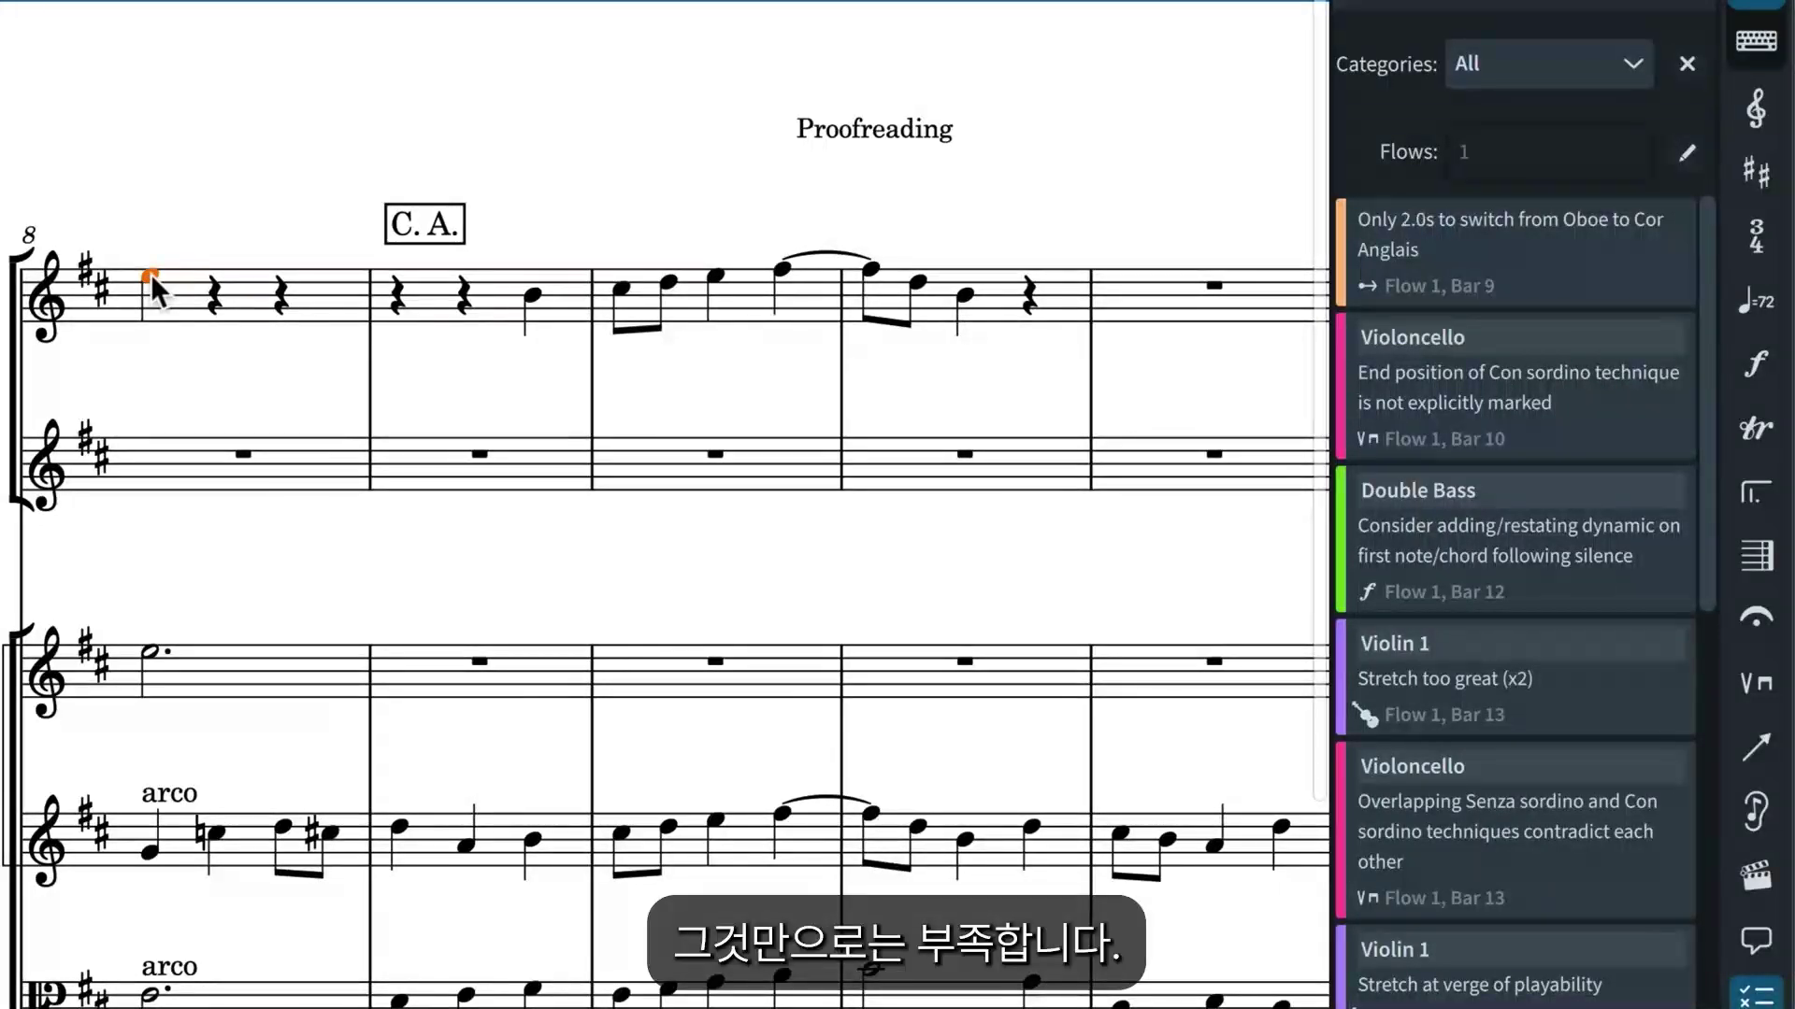
Step: Move the Cor Anglais phrase starting in bar 9 to the clarinet with the Move to Staff Below command
{"action": "left_click", "coordinate": [530, 293]}
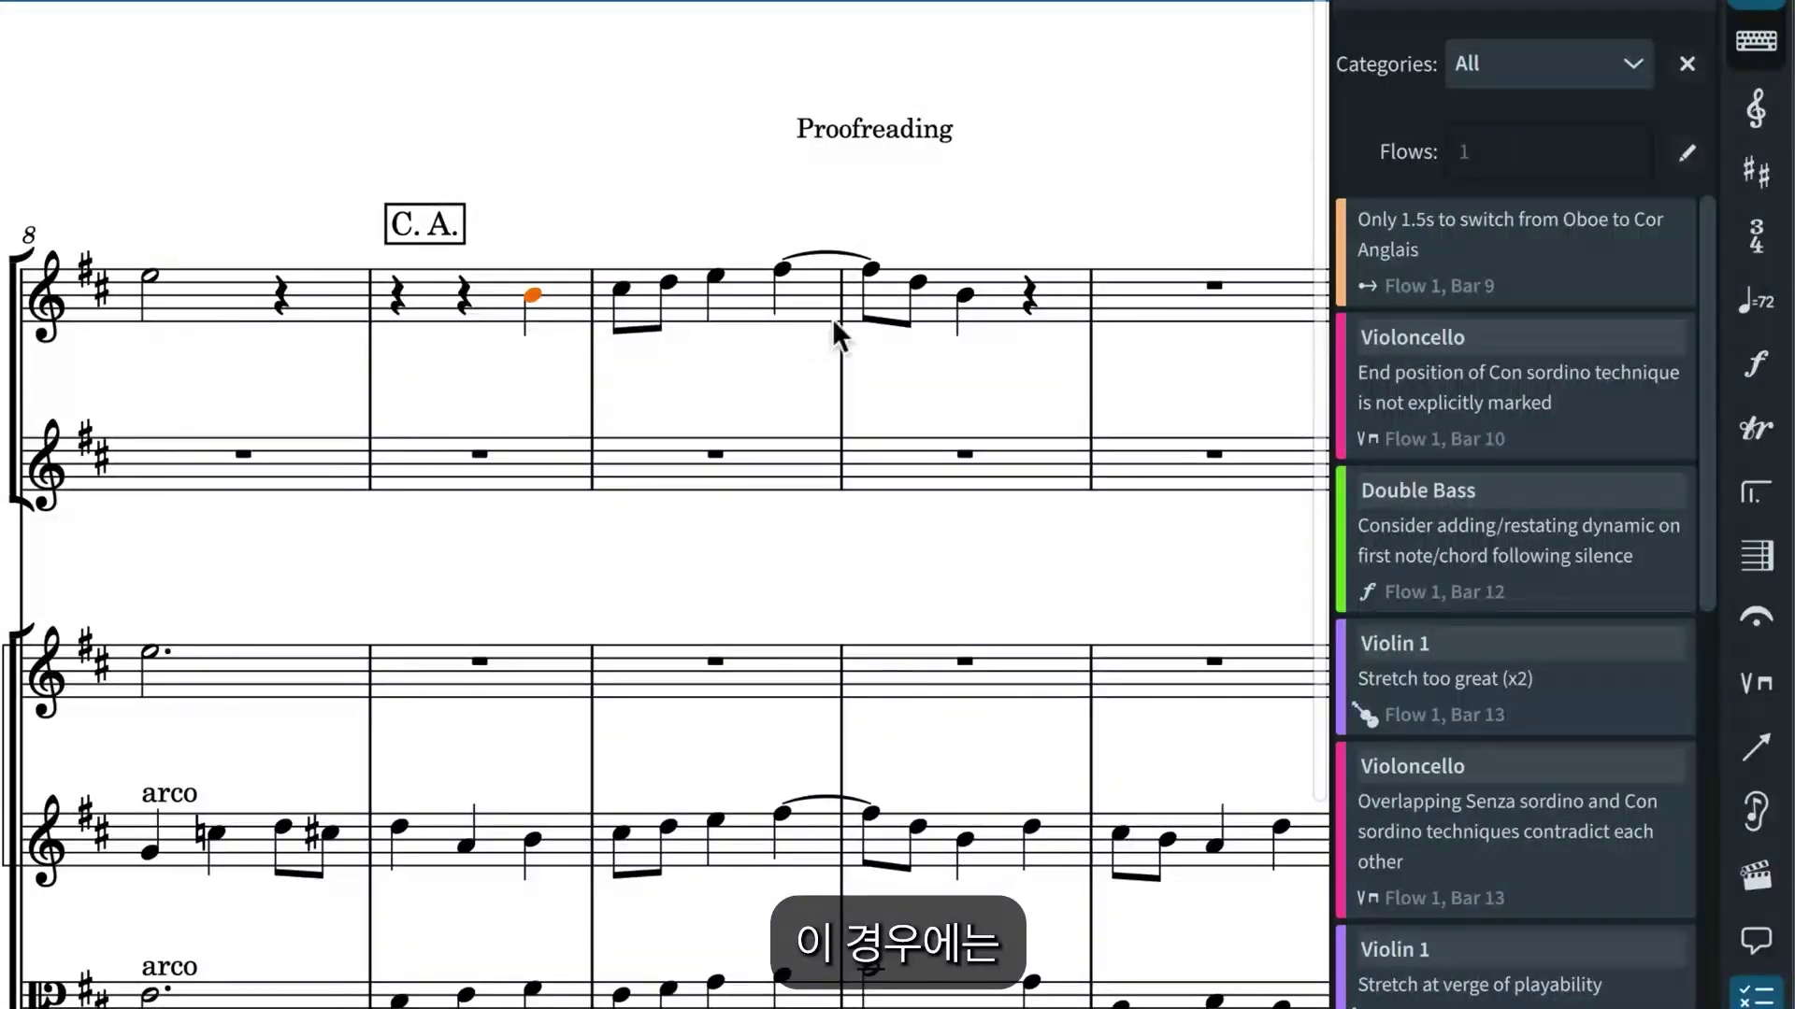
{"action": "type", "text": "jmove to staff below"}
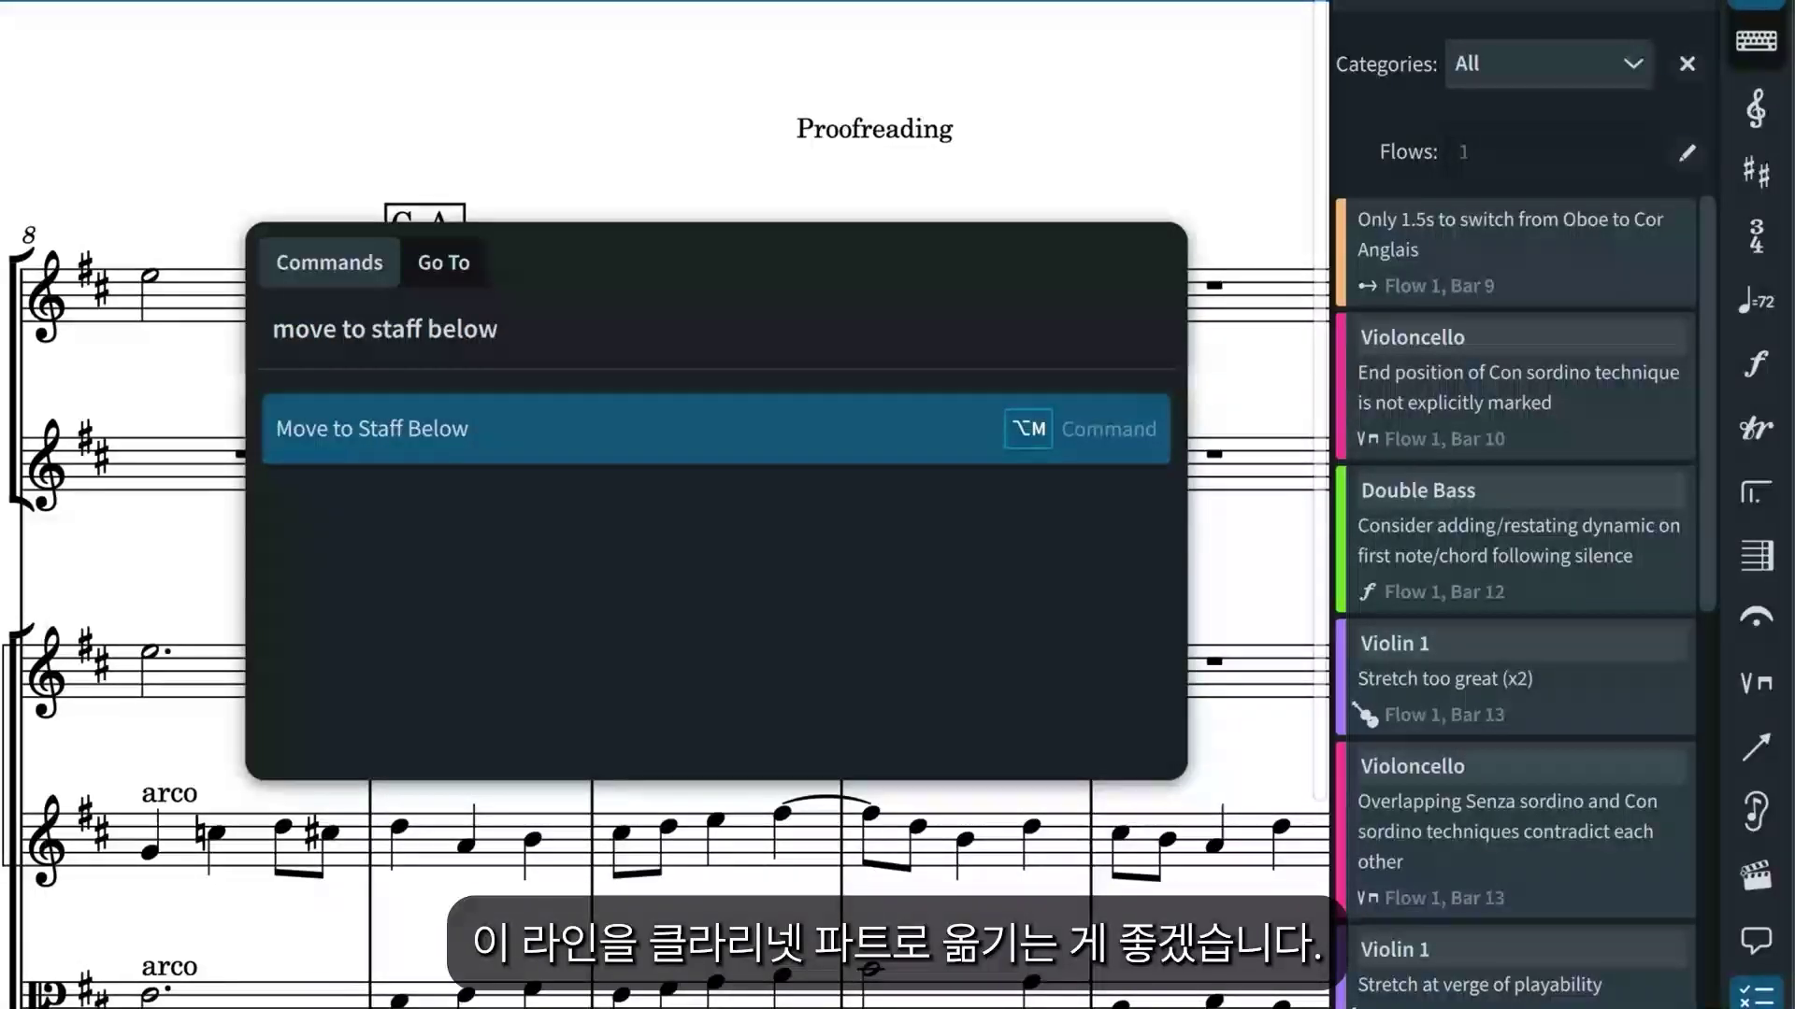
{"action": "key", "text": "Return"}
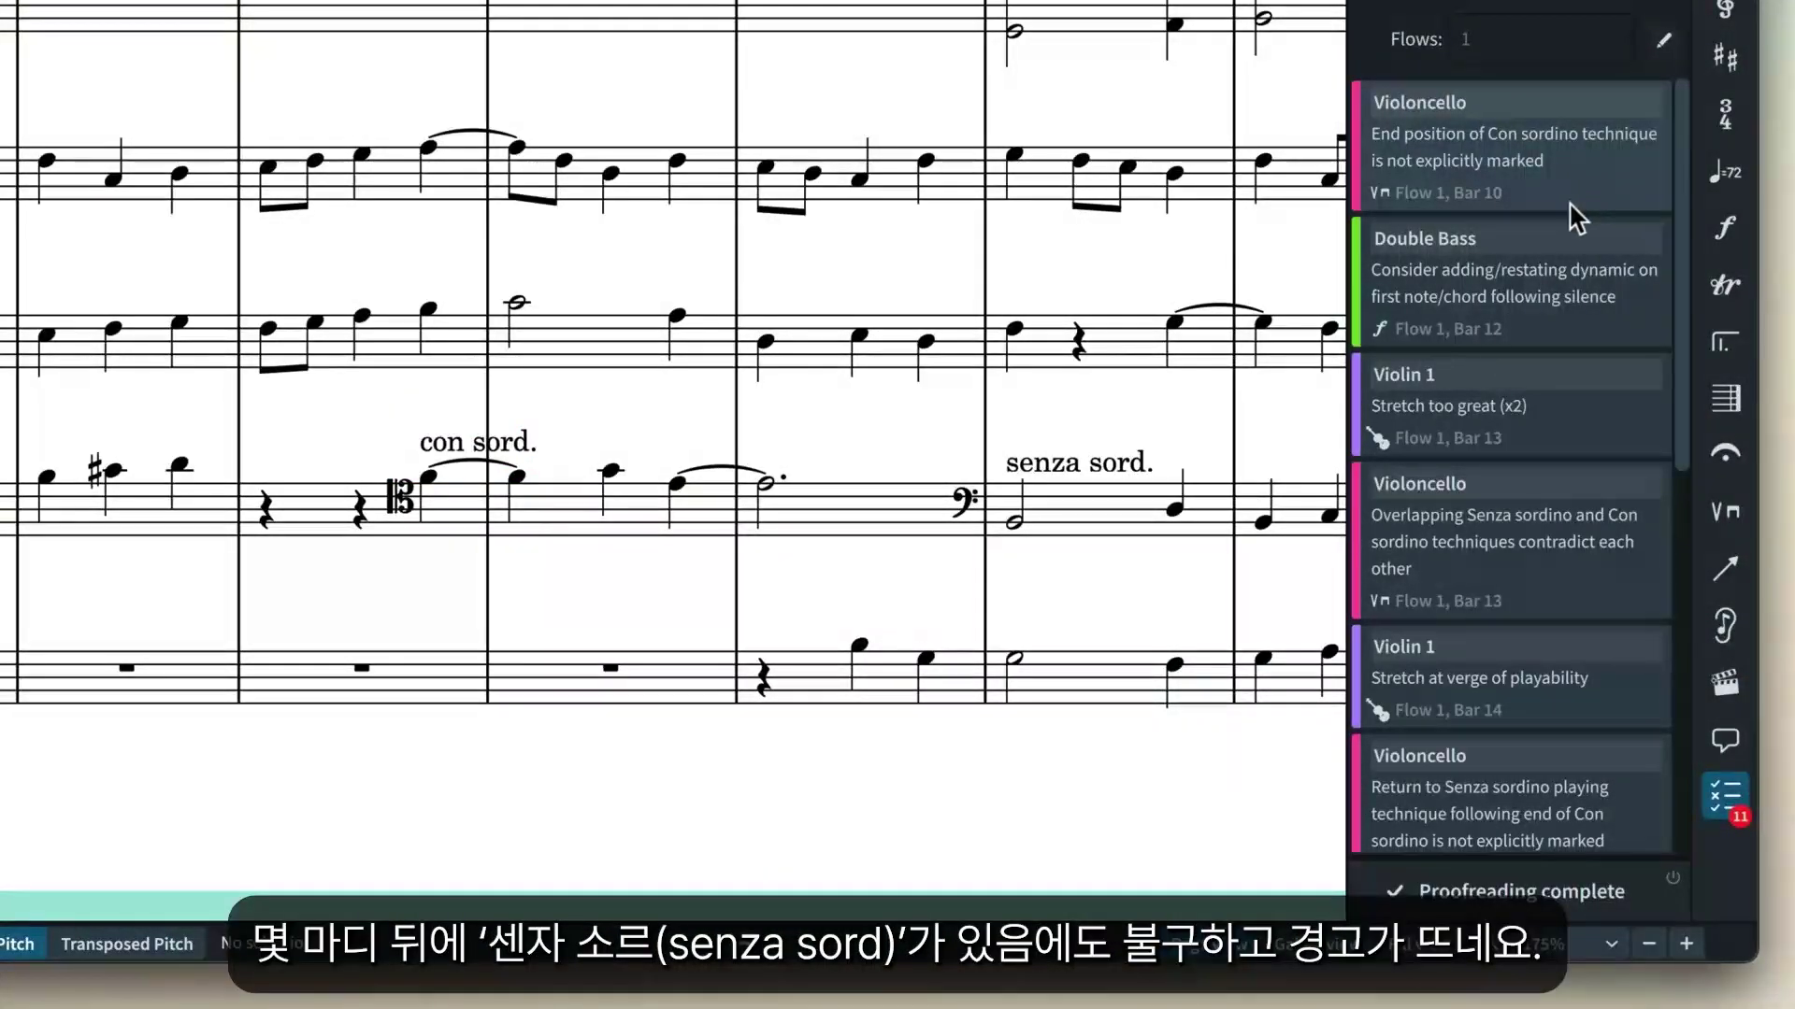
Step: Remove the duration from the cello's con sord. playing technique in bar 10
{"action": "left_click", "coordinate": [1111, 463]}
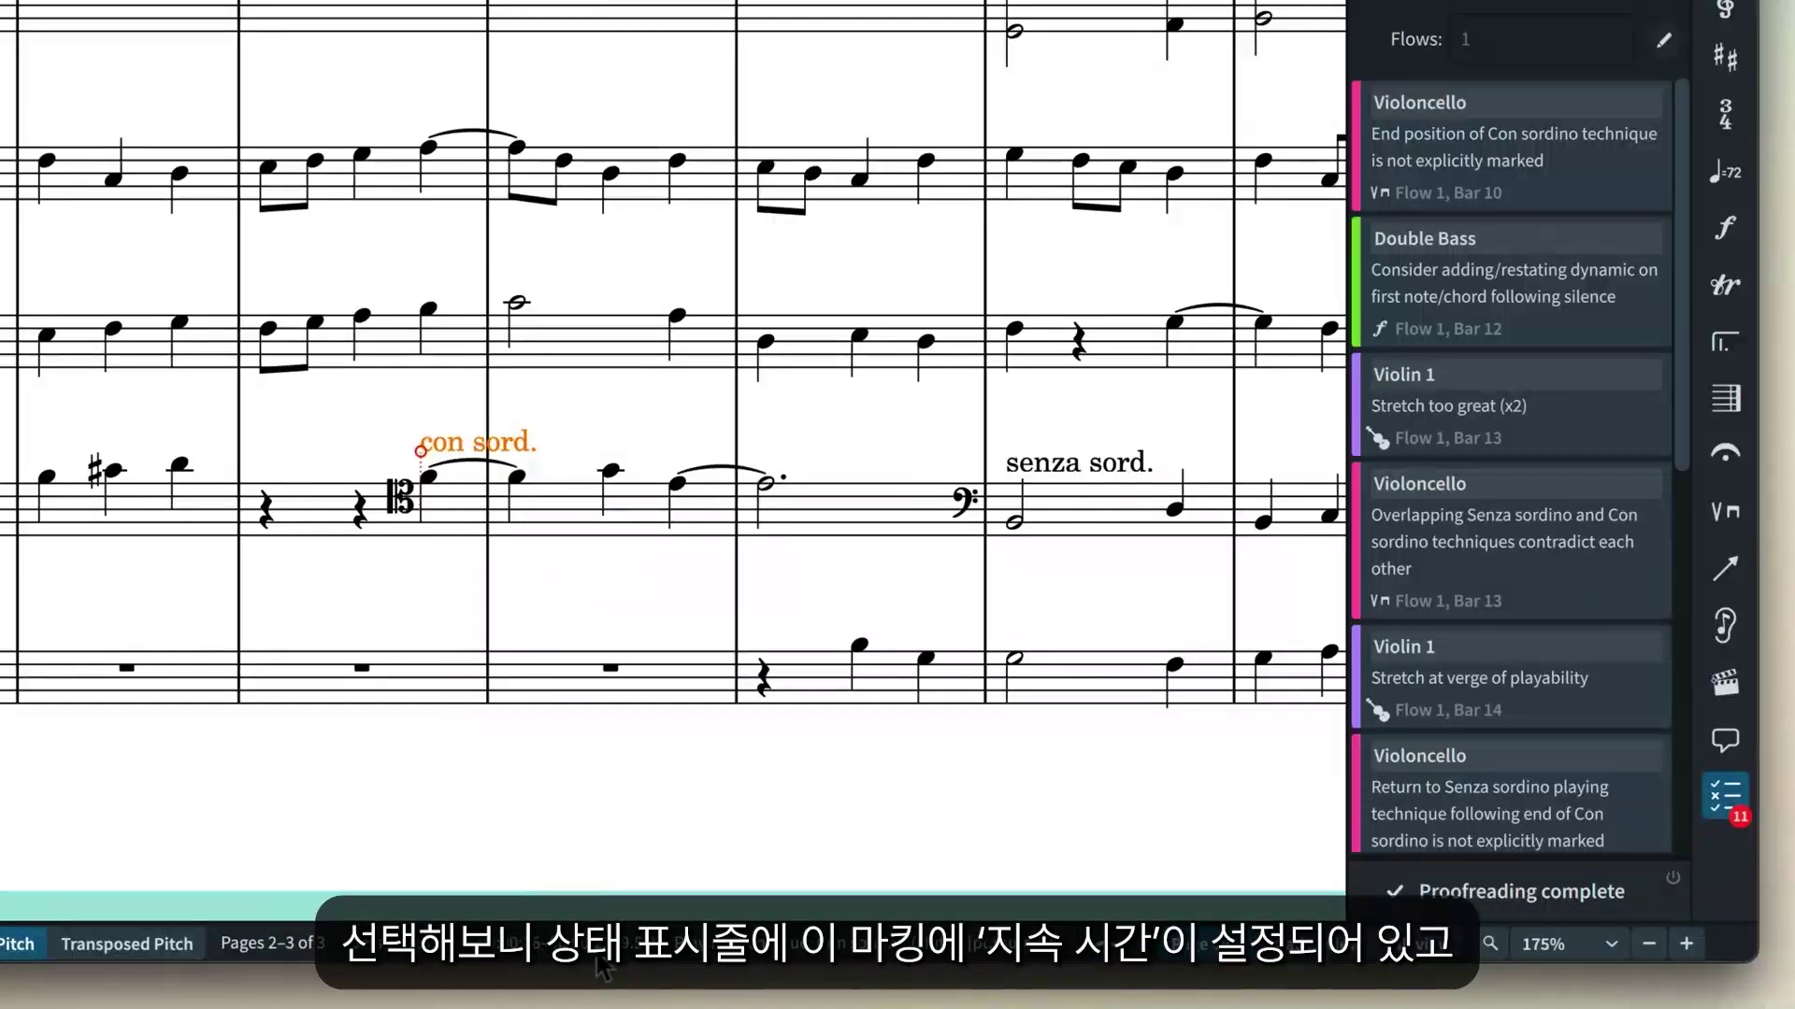
{"action": "scroll", "coordinate": [893, 559], "scroll_direction": "right", "scroll_amount": 10}
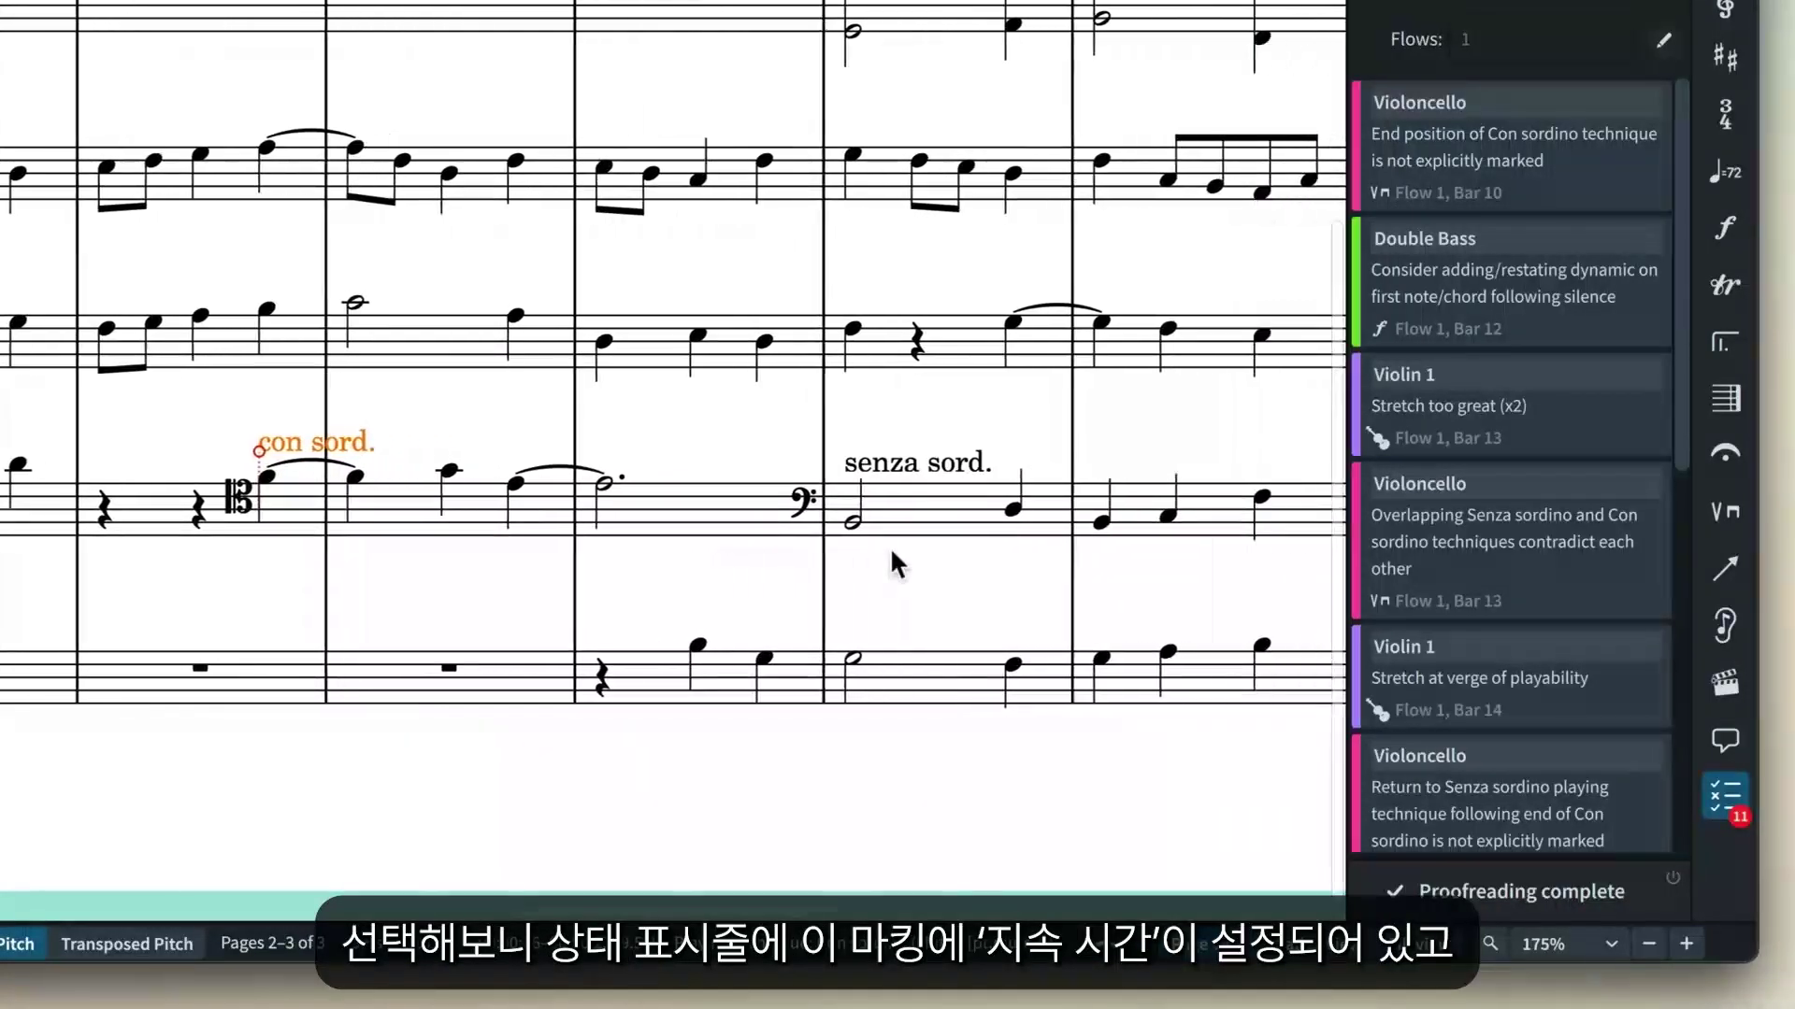
{"action": "scroll", "coordinate": [890, 547], "scroll_direction": "right", "scroll_amount": 7}
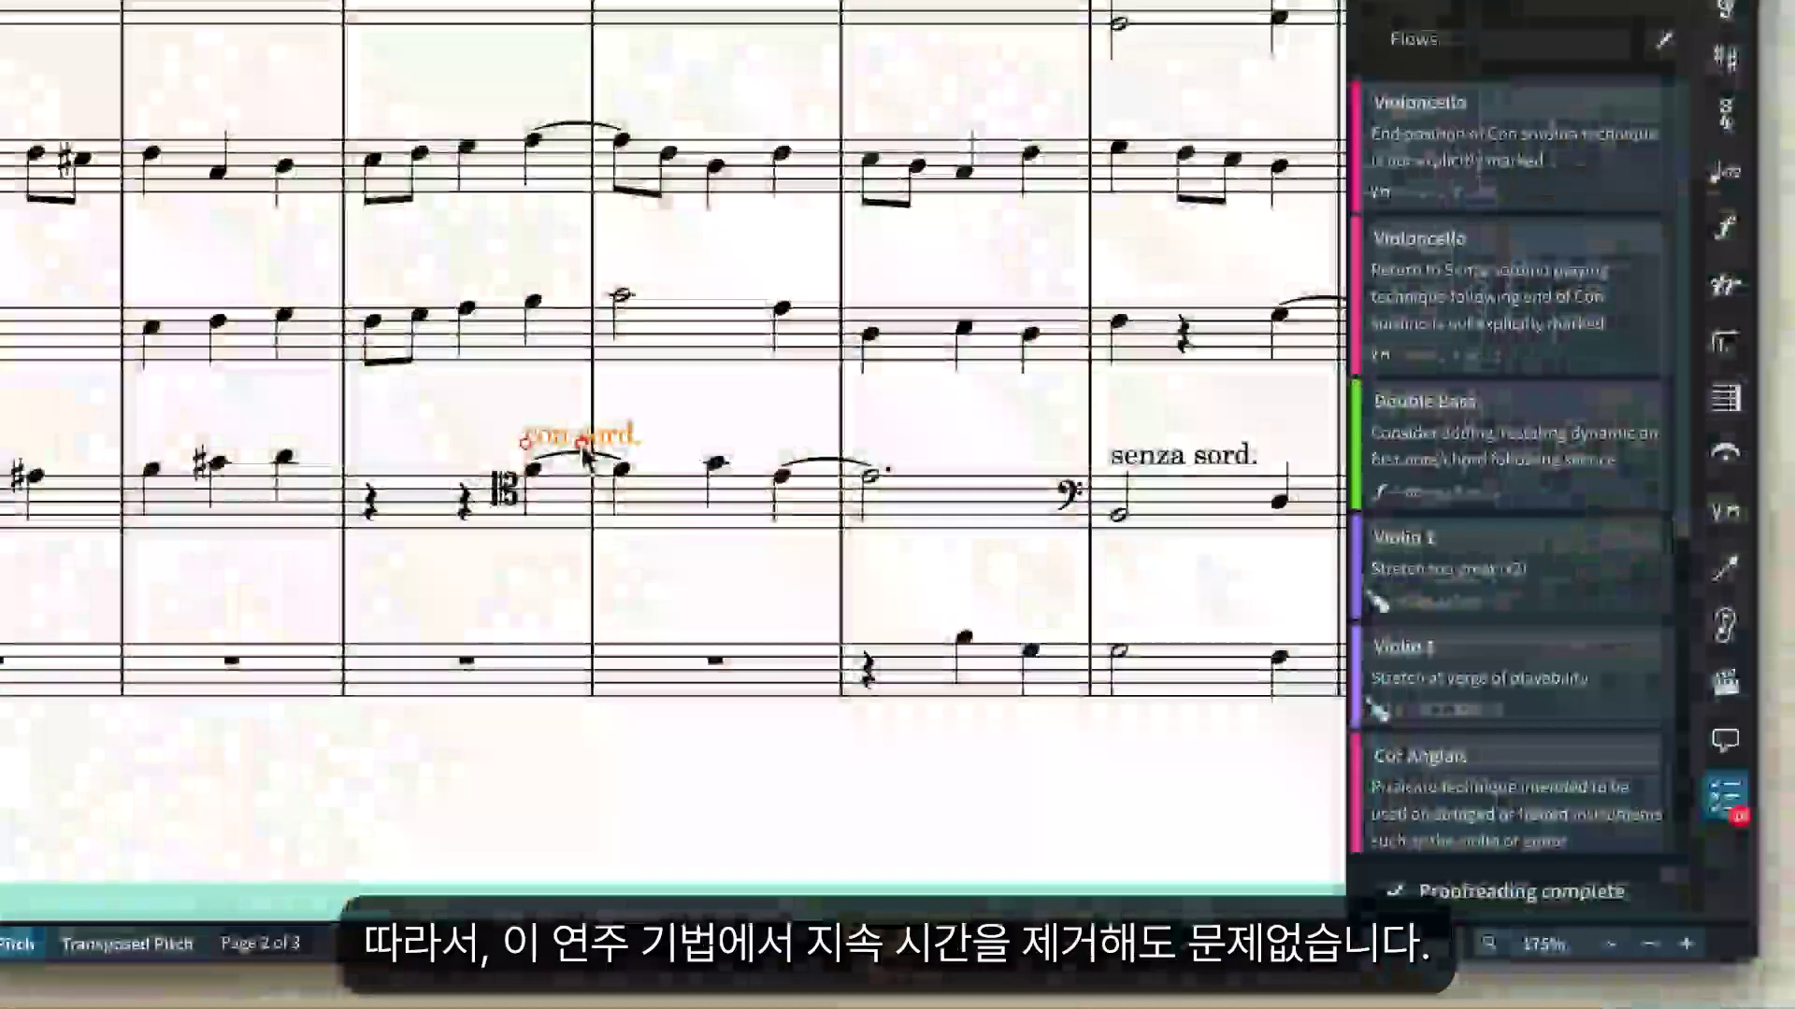
{"action": "key", "text": "shift+alt+Left"}
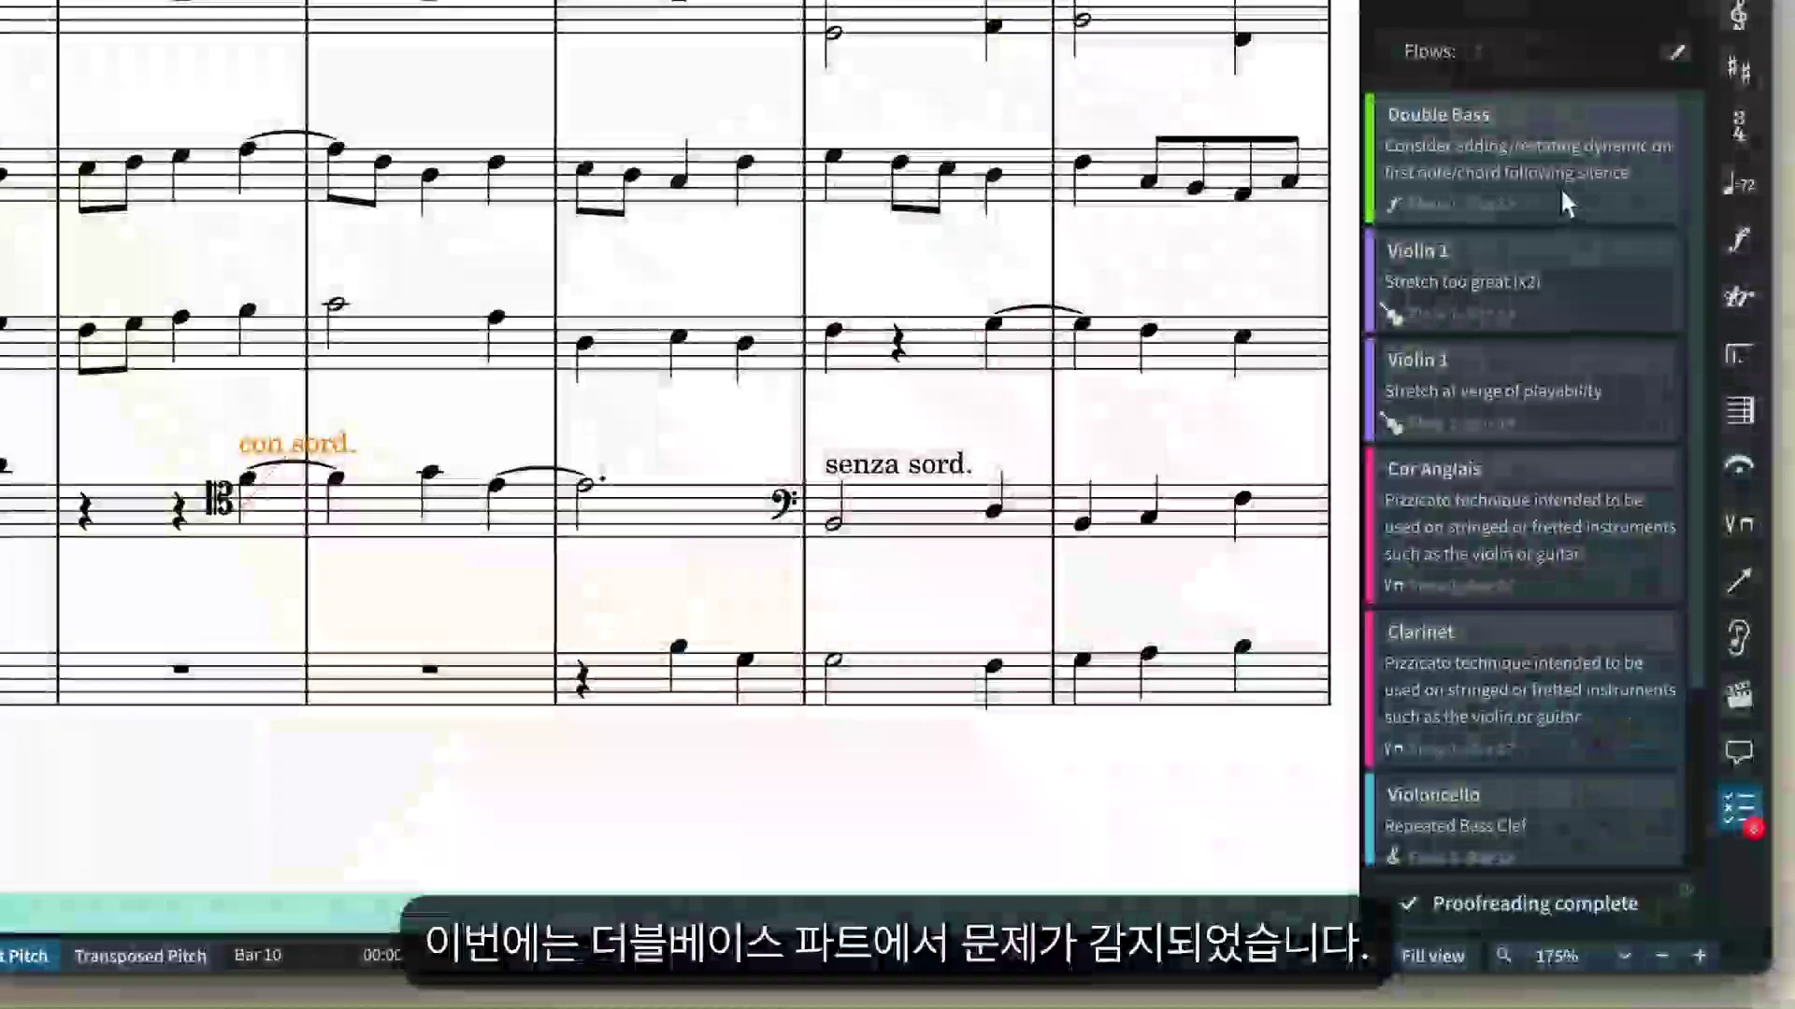
Step: Add a pp dynamic to the Double Bass's first note after the rests in bar 12
{"action": "left_click", "coordinate": [1567, 203]}
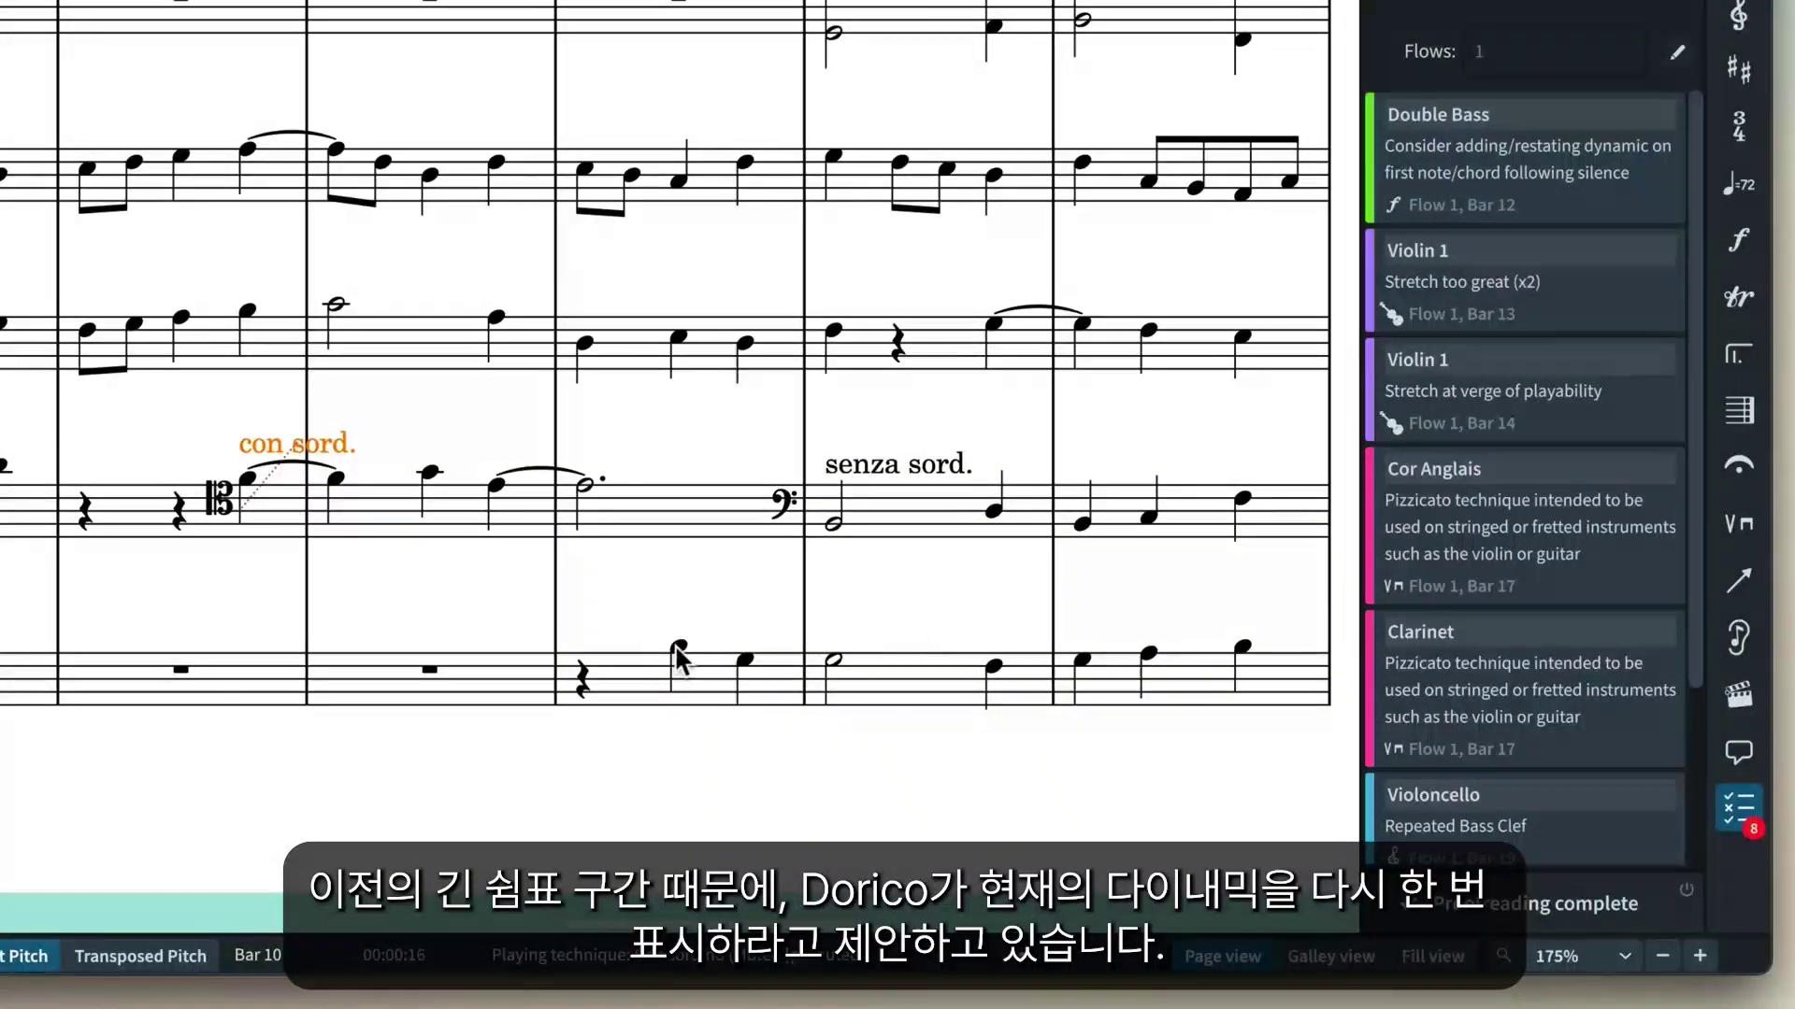
{"action": "left_click", "coordinate": [675, 646]}
{"action": "key", "text": "shift+d"}
{"action": "type", "text": "pp"}
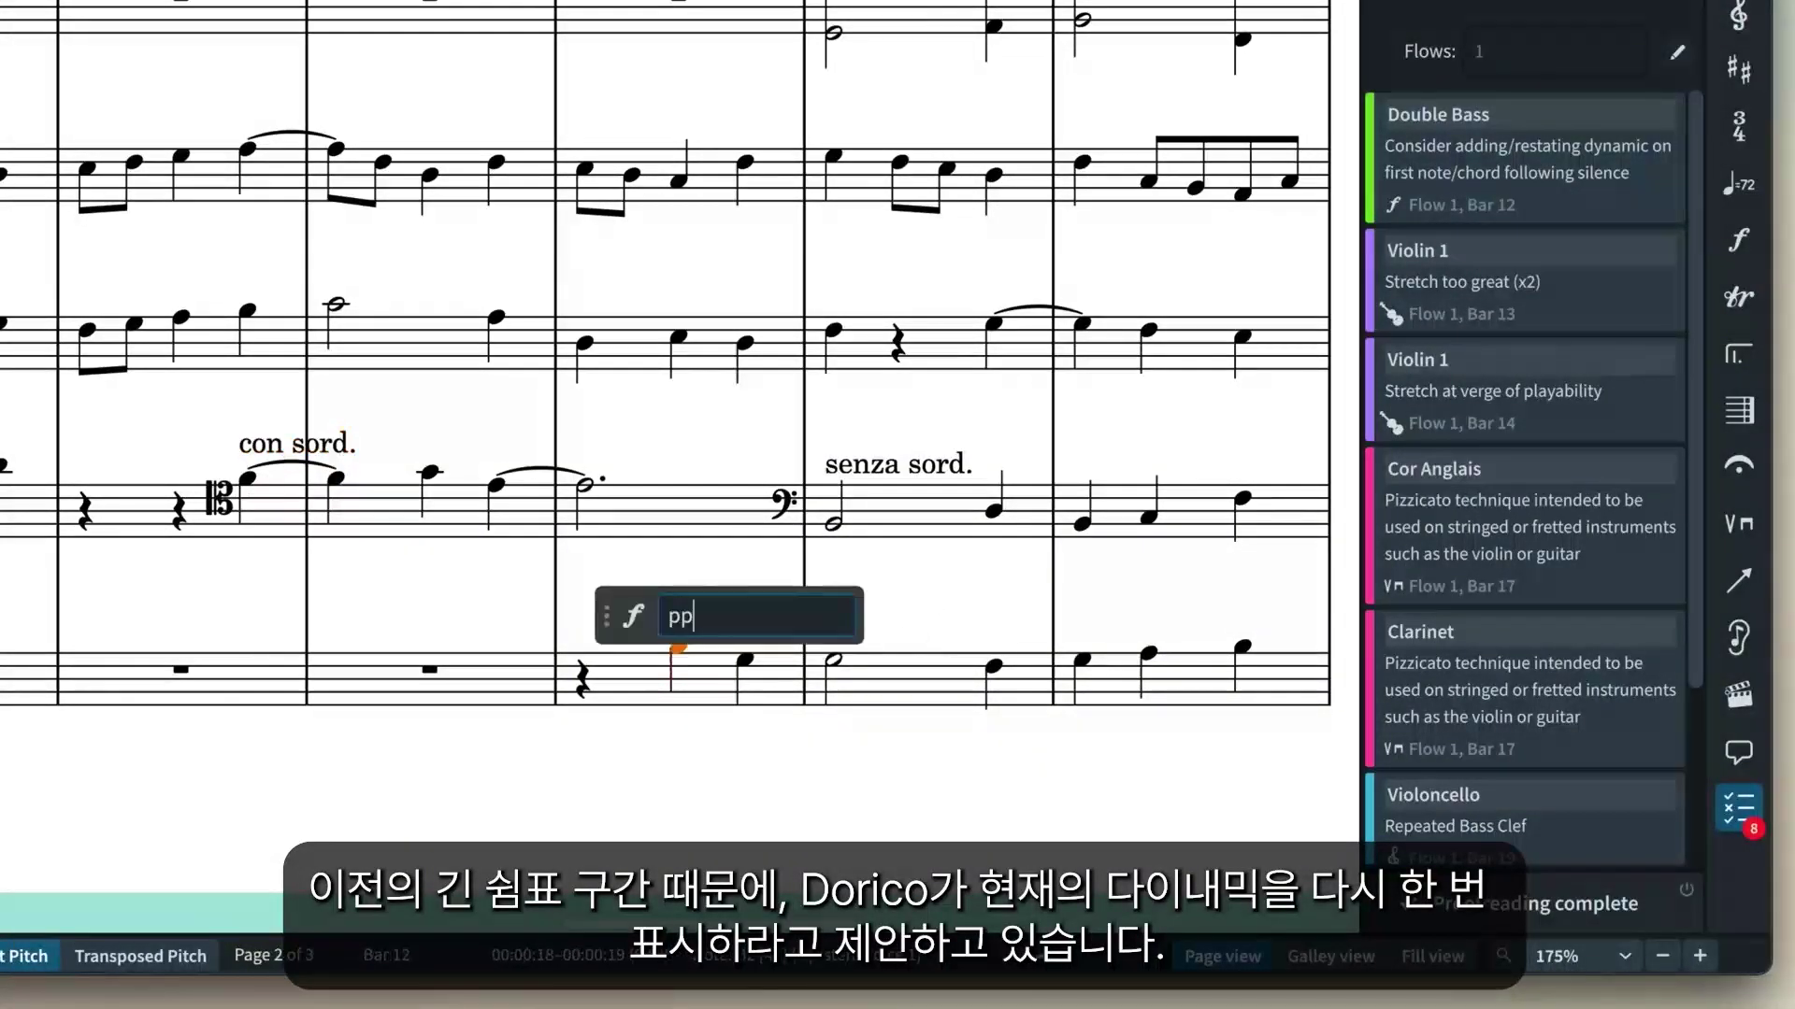
{"action": "key", "text": "Return"}
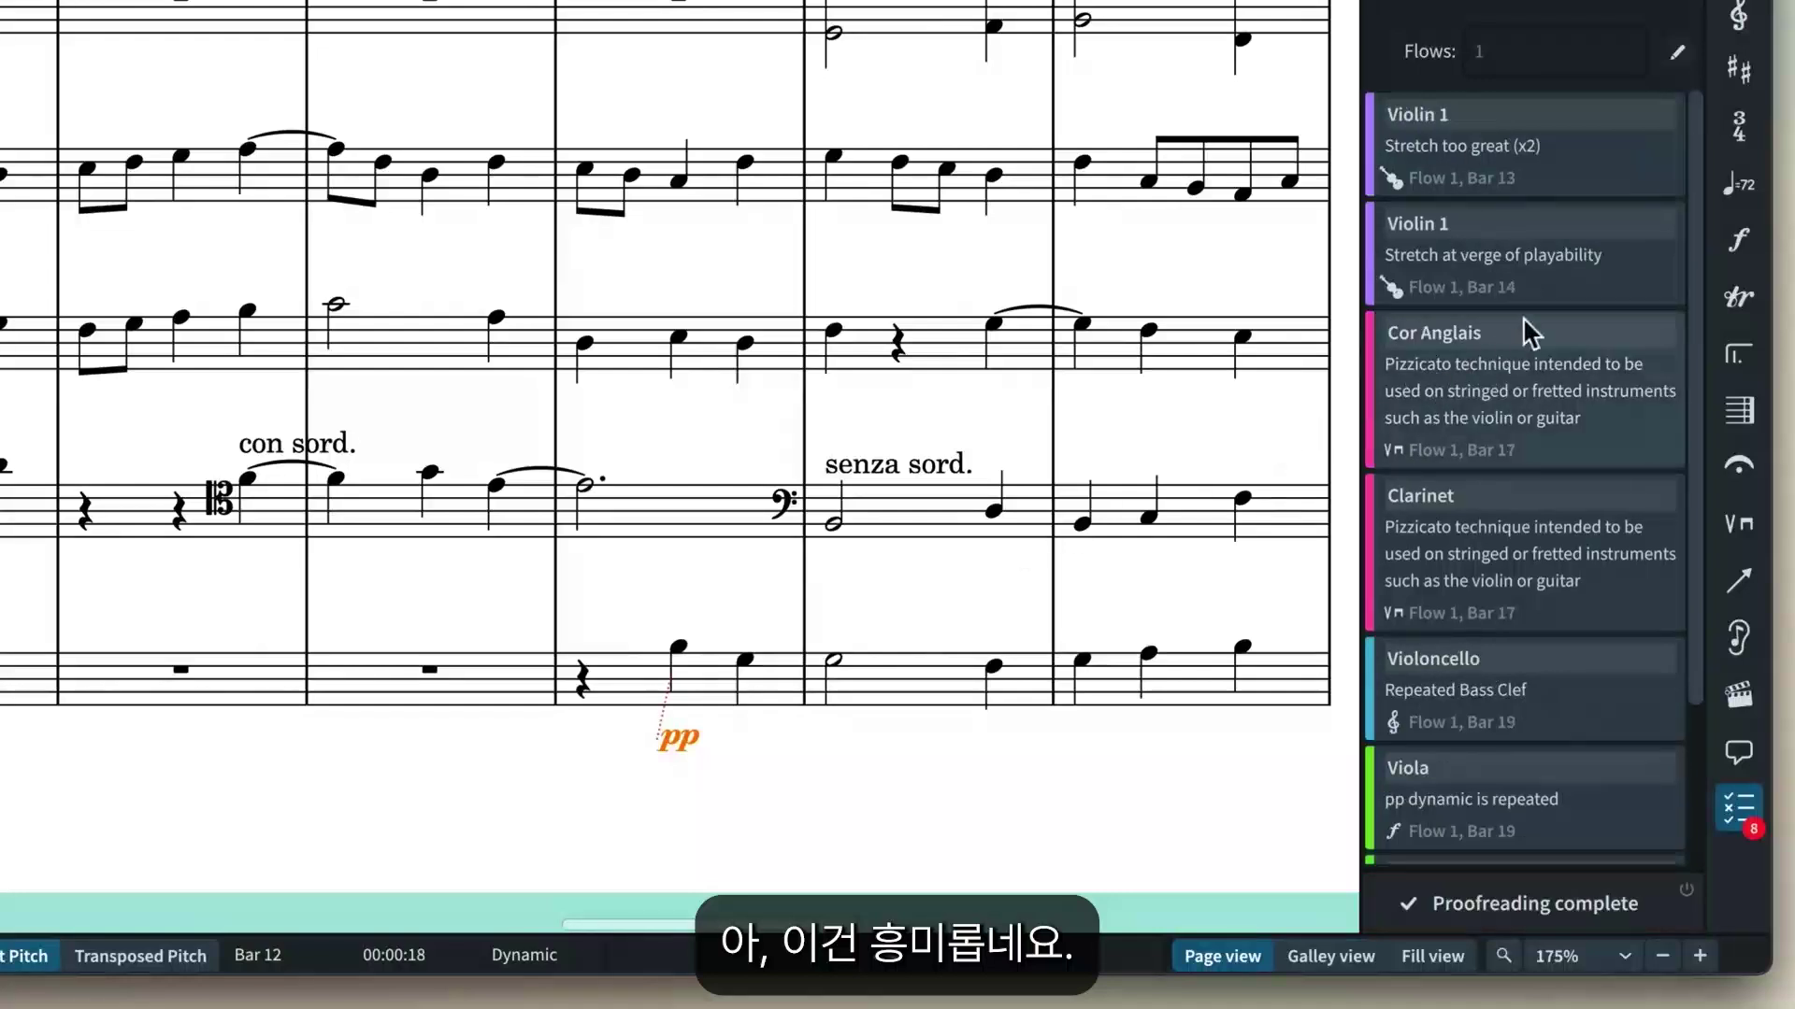
Step: Raise the lower notes of the Violin I double stops in bars 13 and 14 by one octave
{"action": "left_click", "coordinate": [1587, 183]}
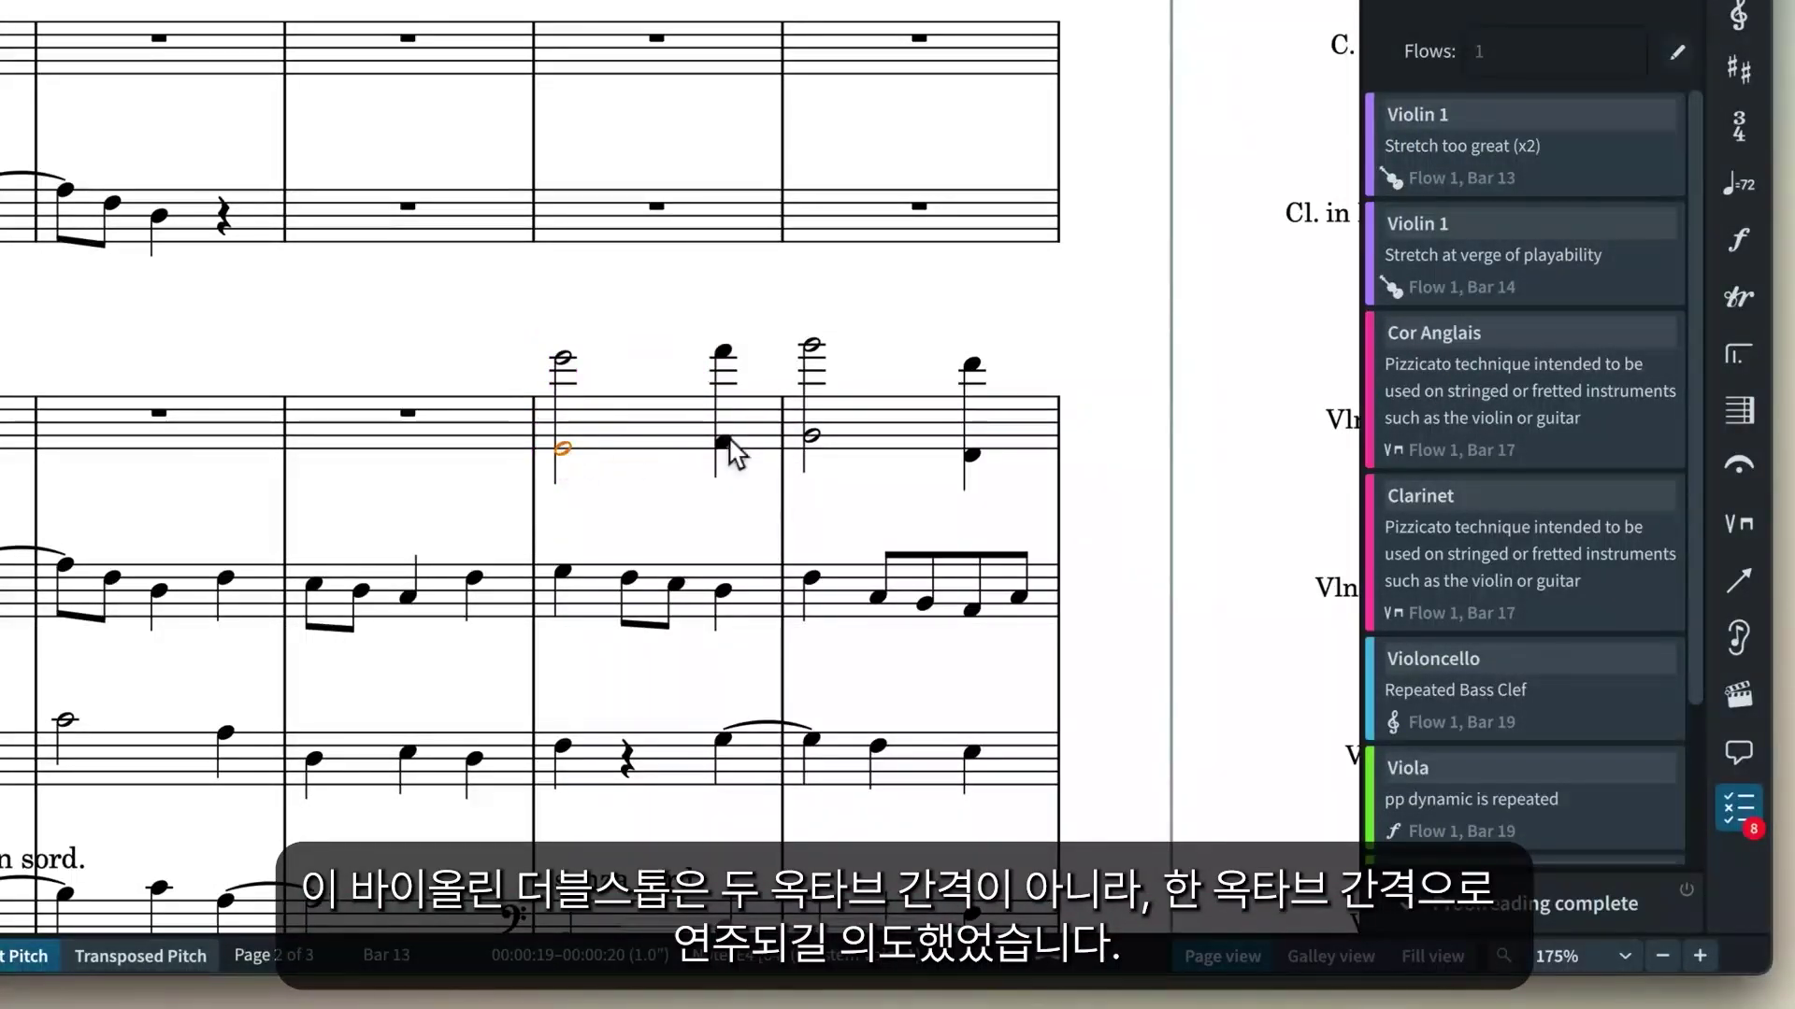
{"action": "left_click", "coordinate": [811, 436], "text": "ctrl"}
{"action": "left_click", "coordinate": [974, 455], "text": "ctrl"}
{"action": "key", "text": "ctrl+alt+Up"}
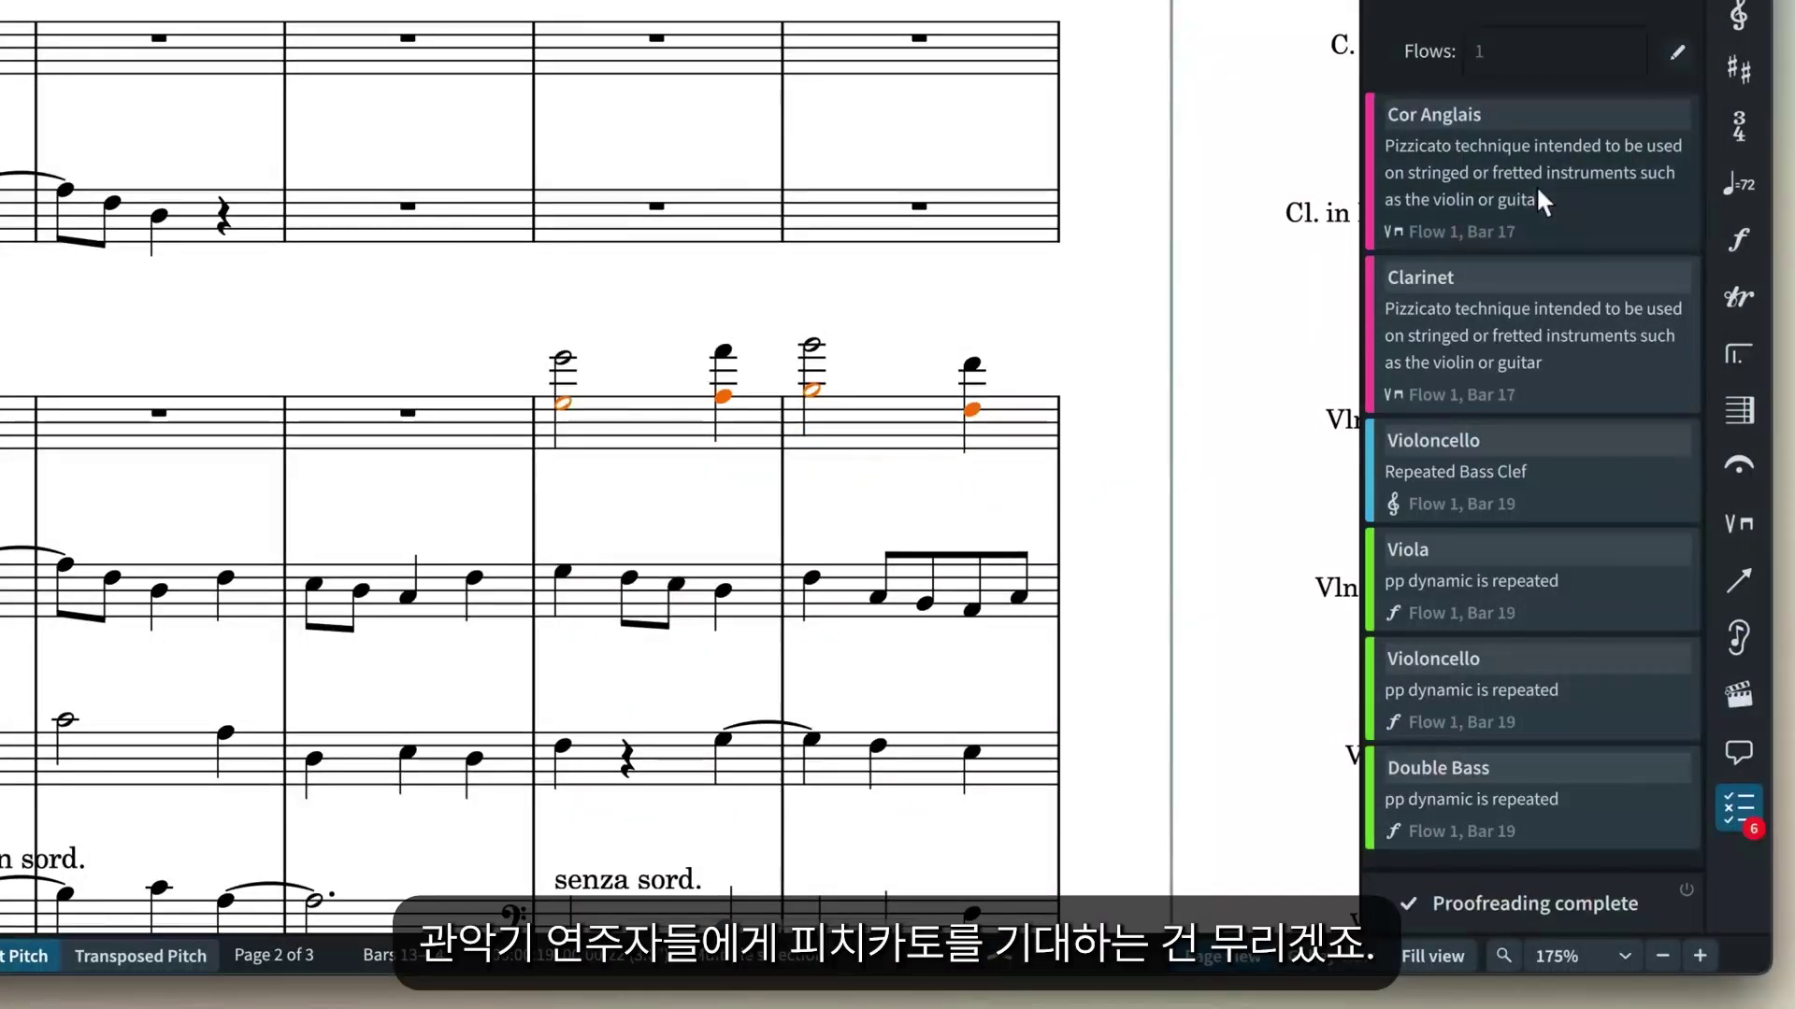
Step: Delete the pizz. techniques from the Cor Anglais and Clarinet in bar 17
{"action": "left_click", "coordinate": [1538, 192]}
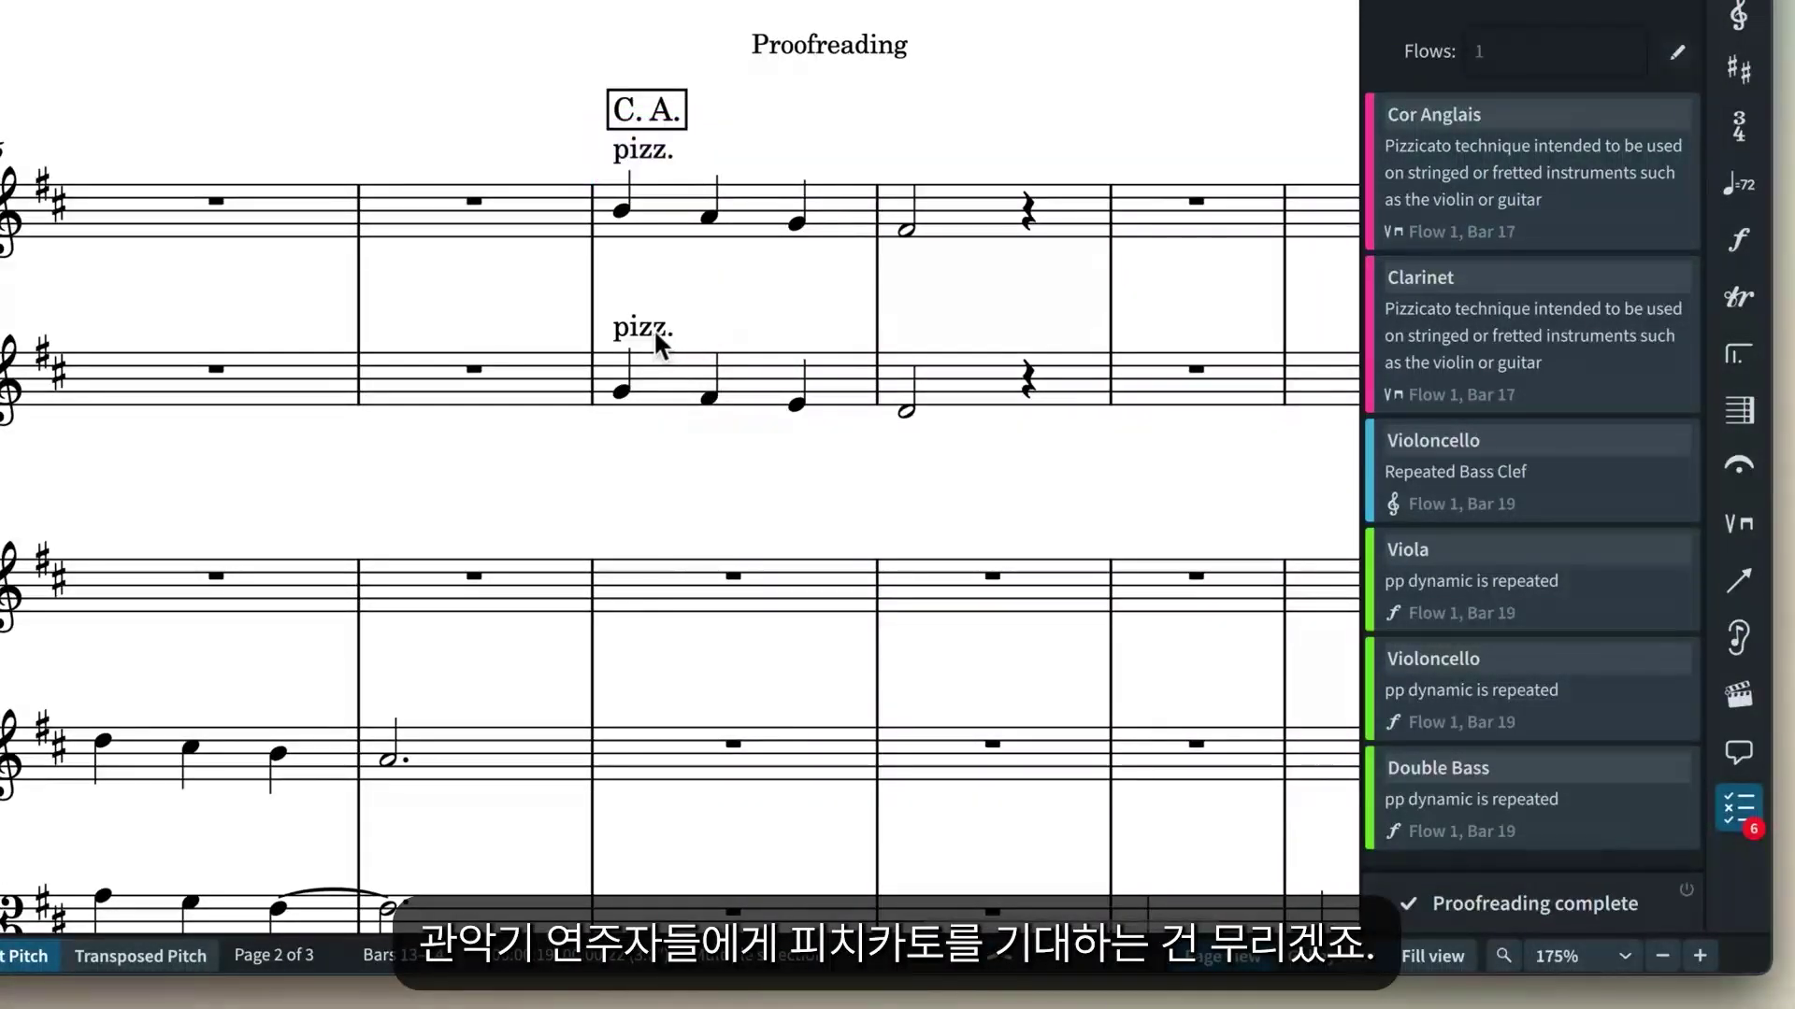
{"action": "key", "text": "Delete"}
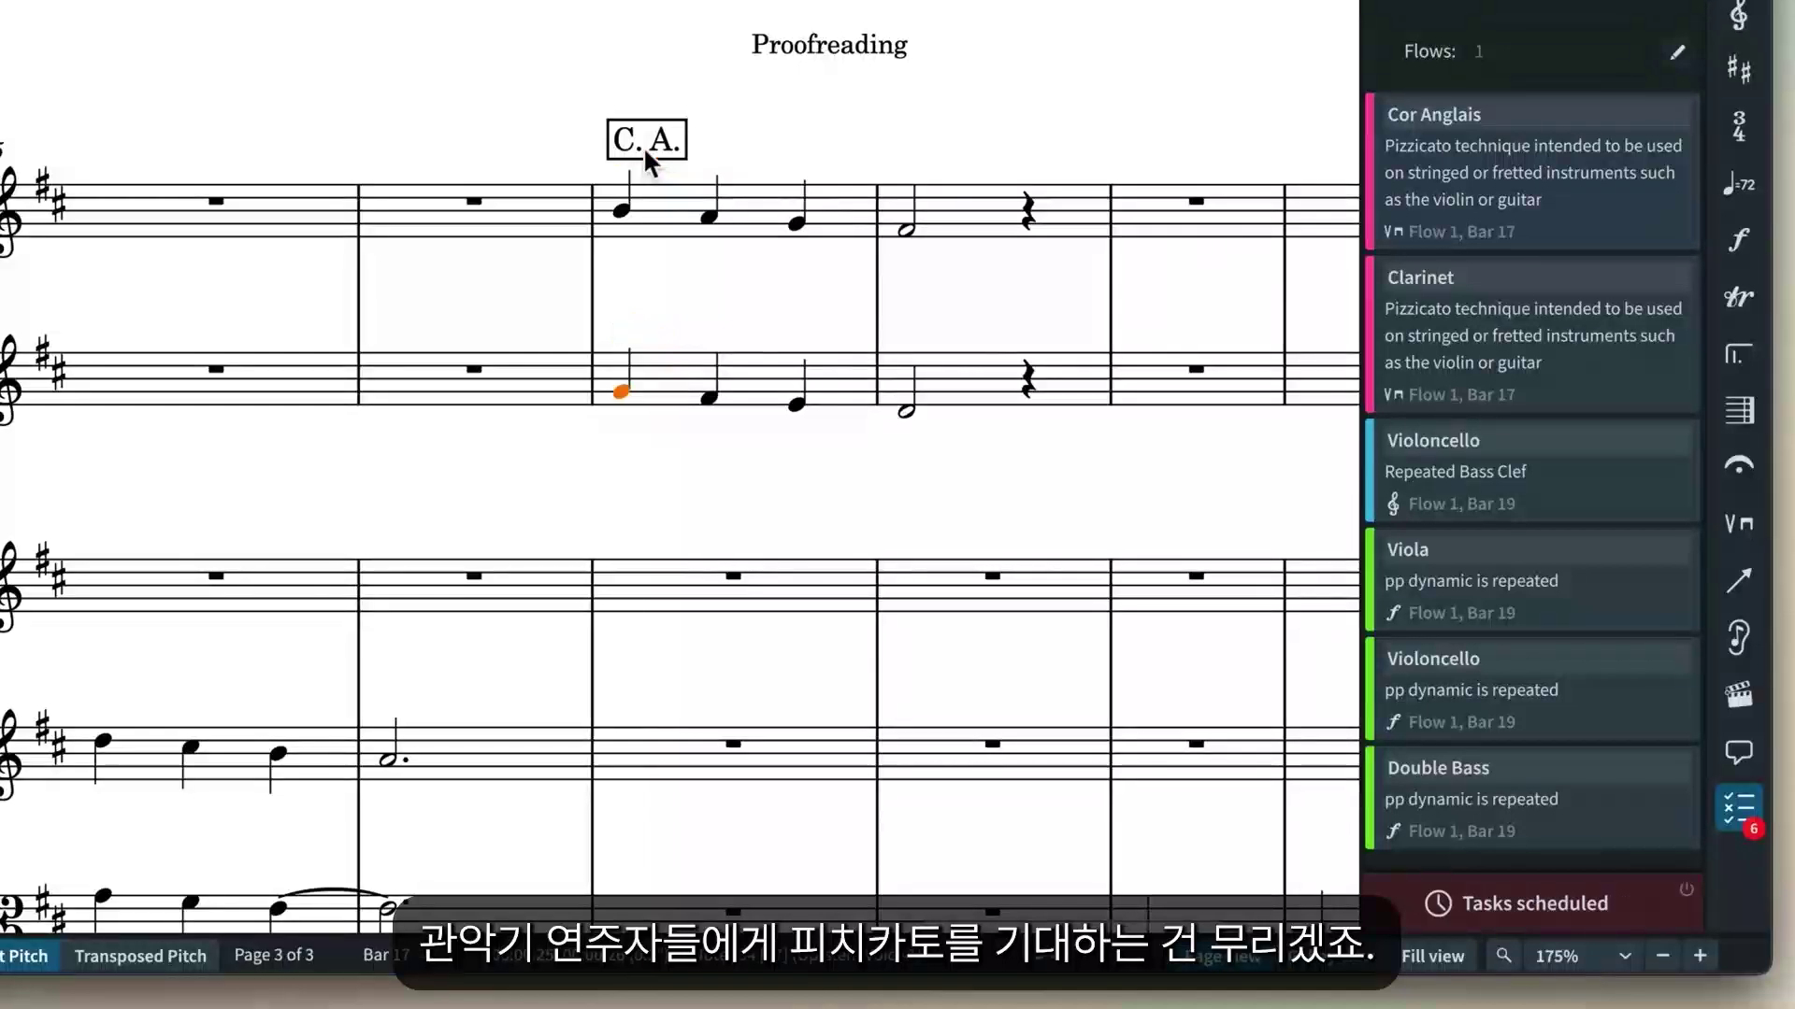
Step: Delete the repeated bass clef flagged in the Violoncello just before bar 19
{"action": "left_click", "coordinate": [1501, 179]}
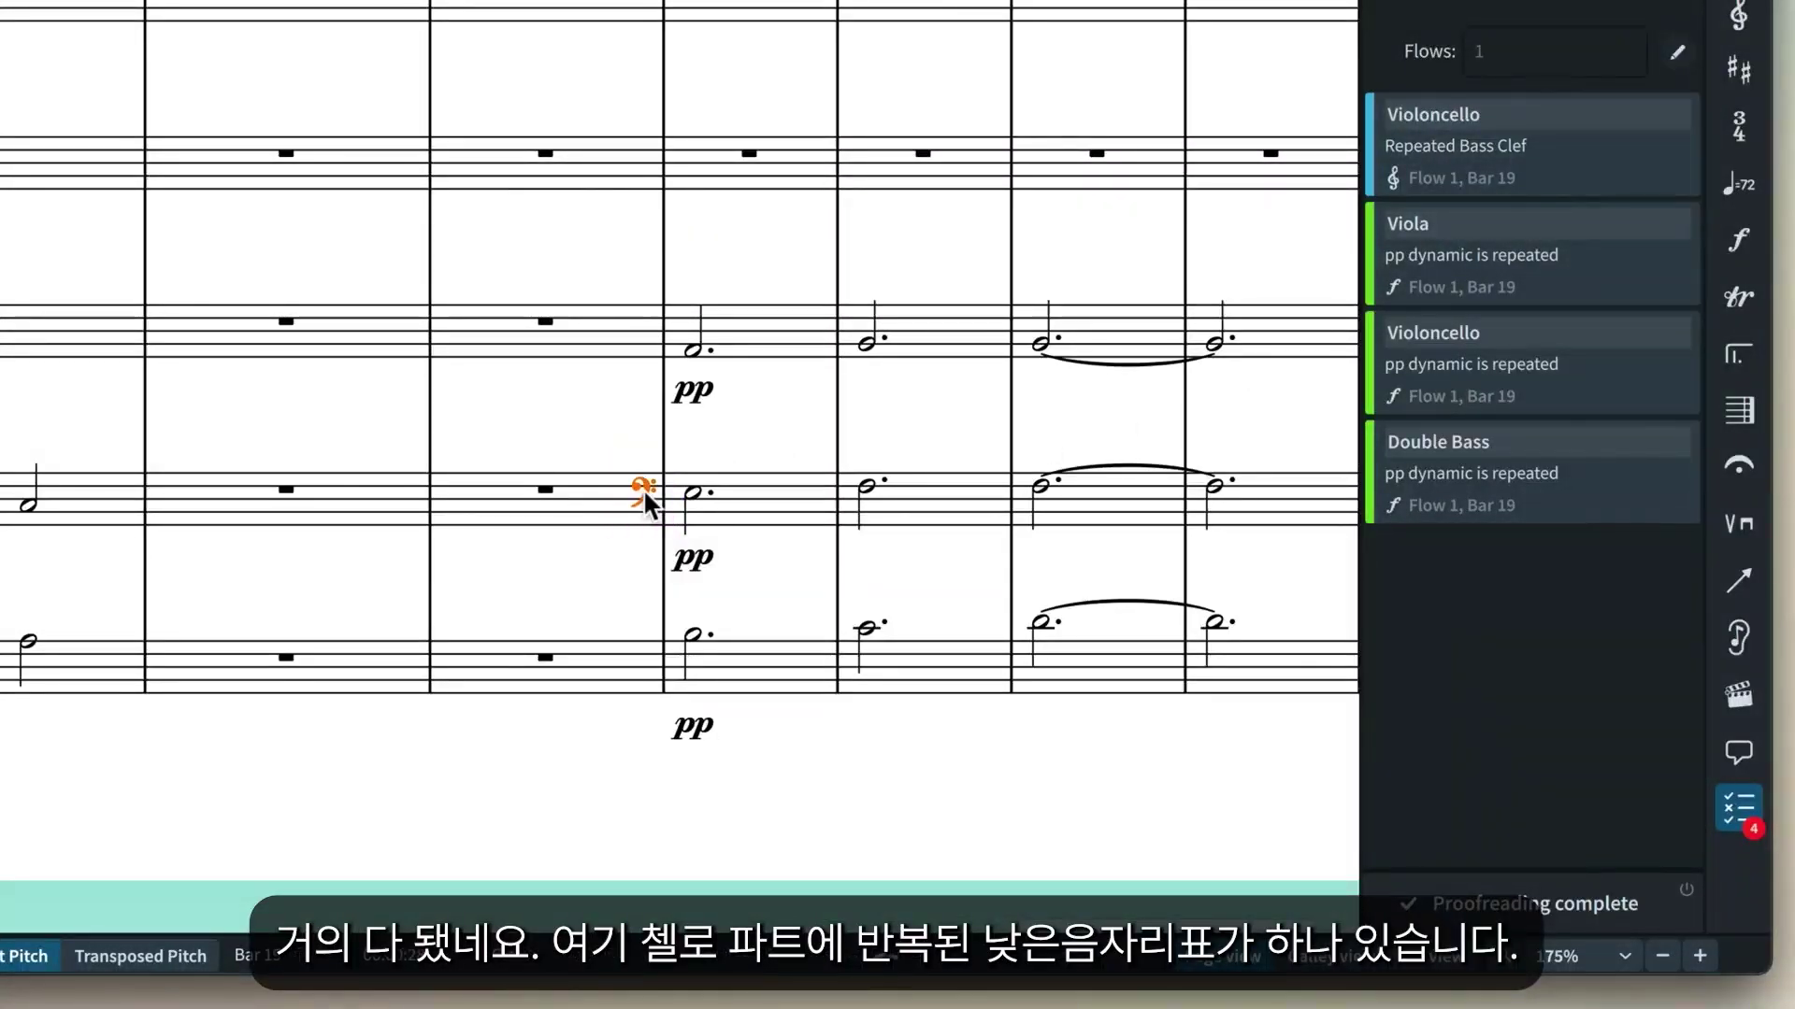
{"action": "scroll", "coordinate": [643, 488], "scroll_direction": "left", "scroll_amount": 10}
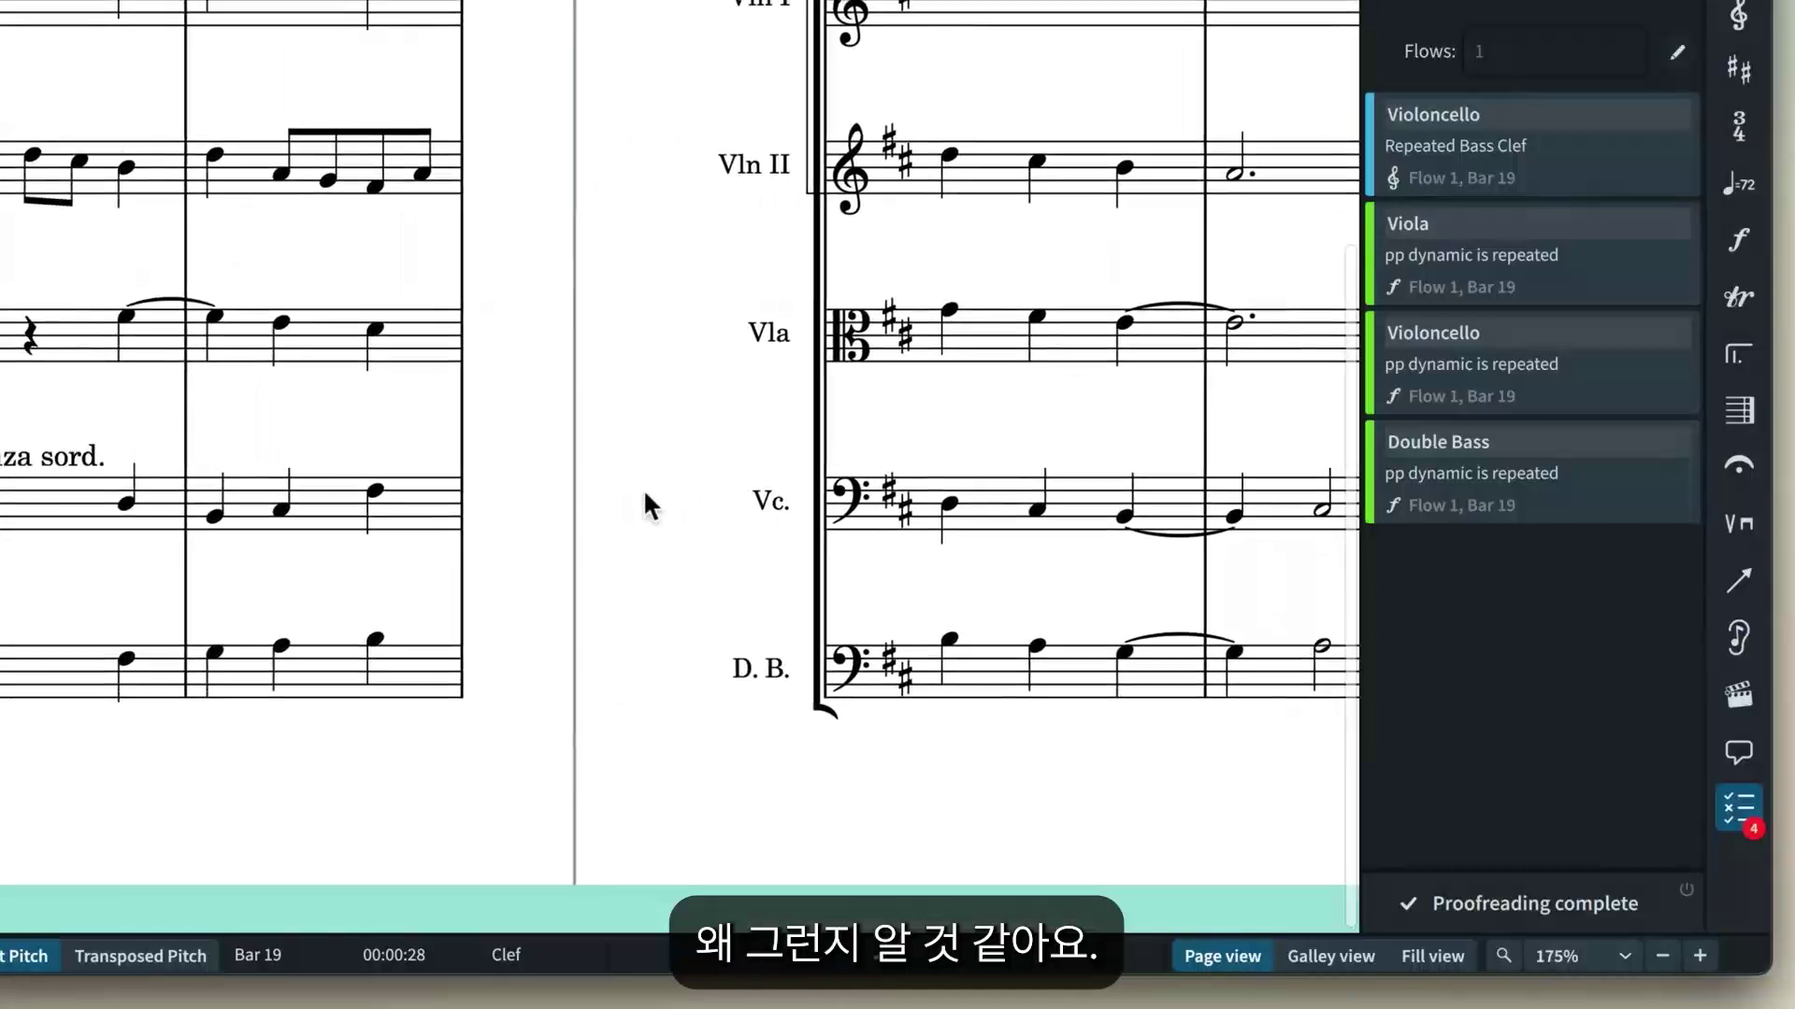
{"action": "scroll", "coordinate": [645, 495], "scroll_direction": "left", "scroll_amount": 5}
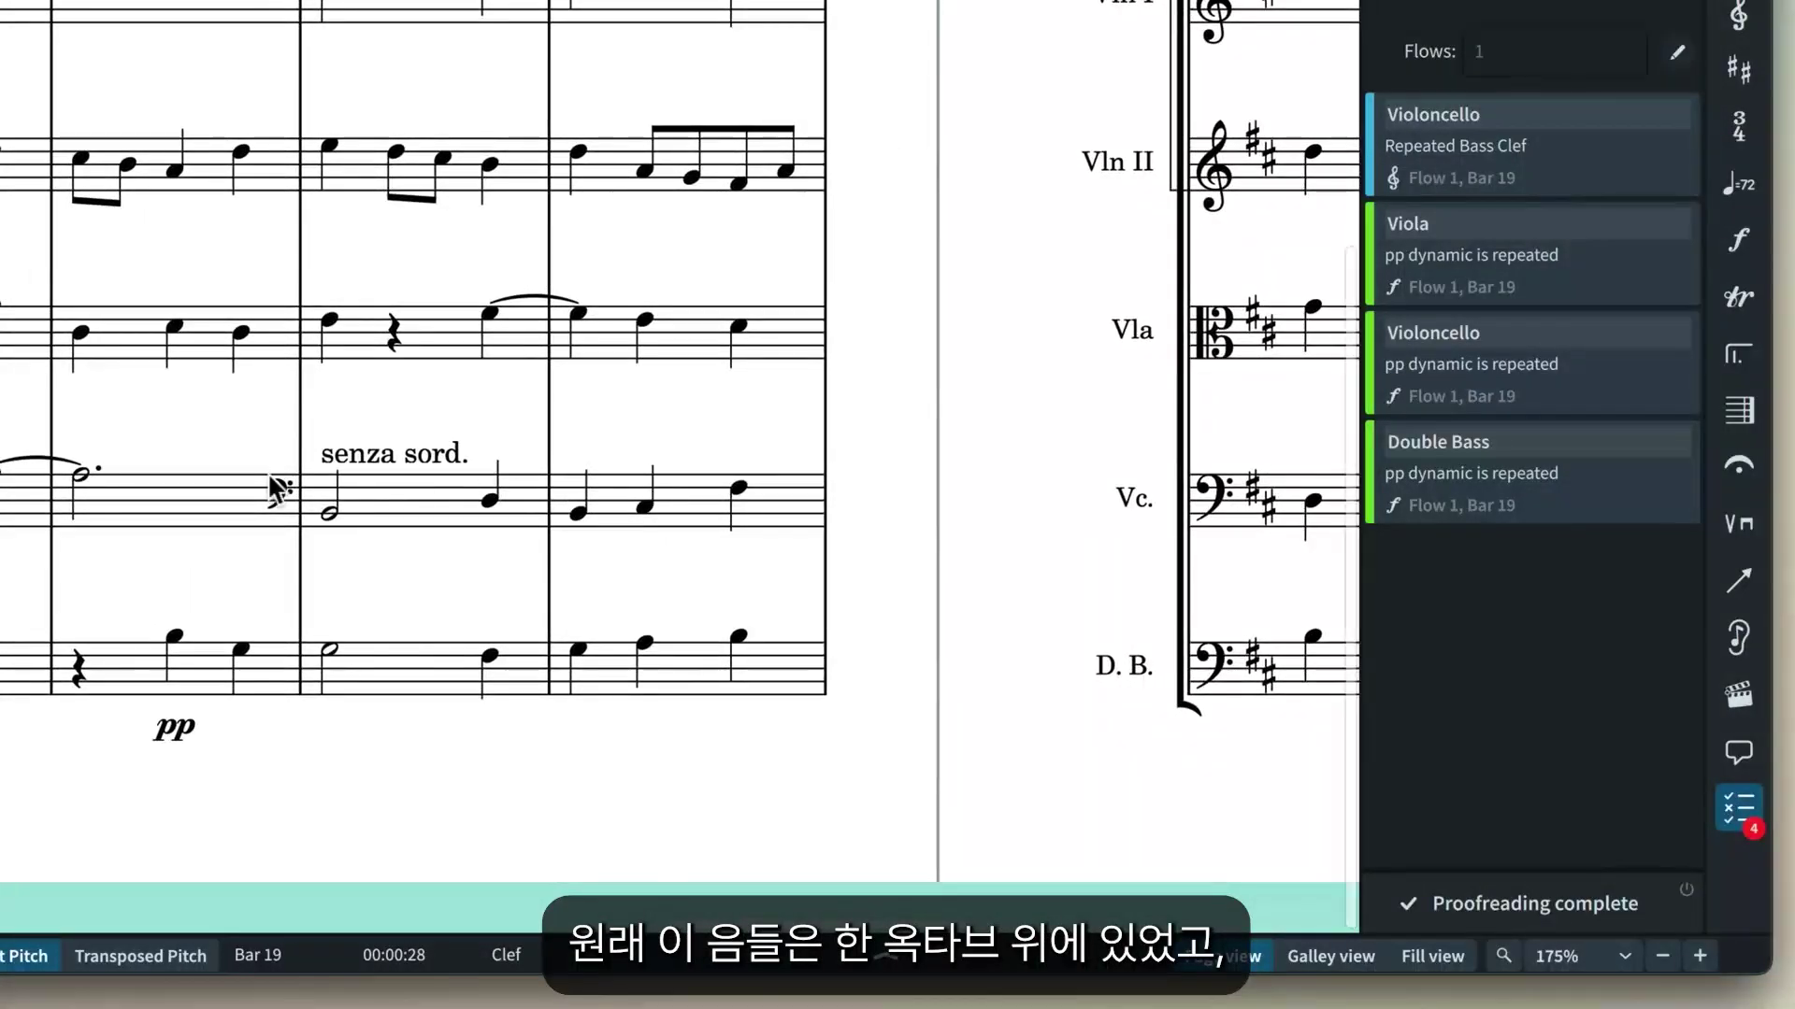
{"action": "scroll", "coordinate": [267, 473], "scroll_direction": "left", "scroll_amount": 5}
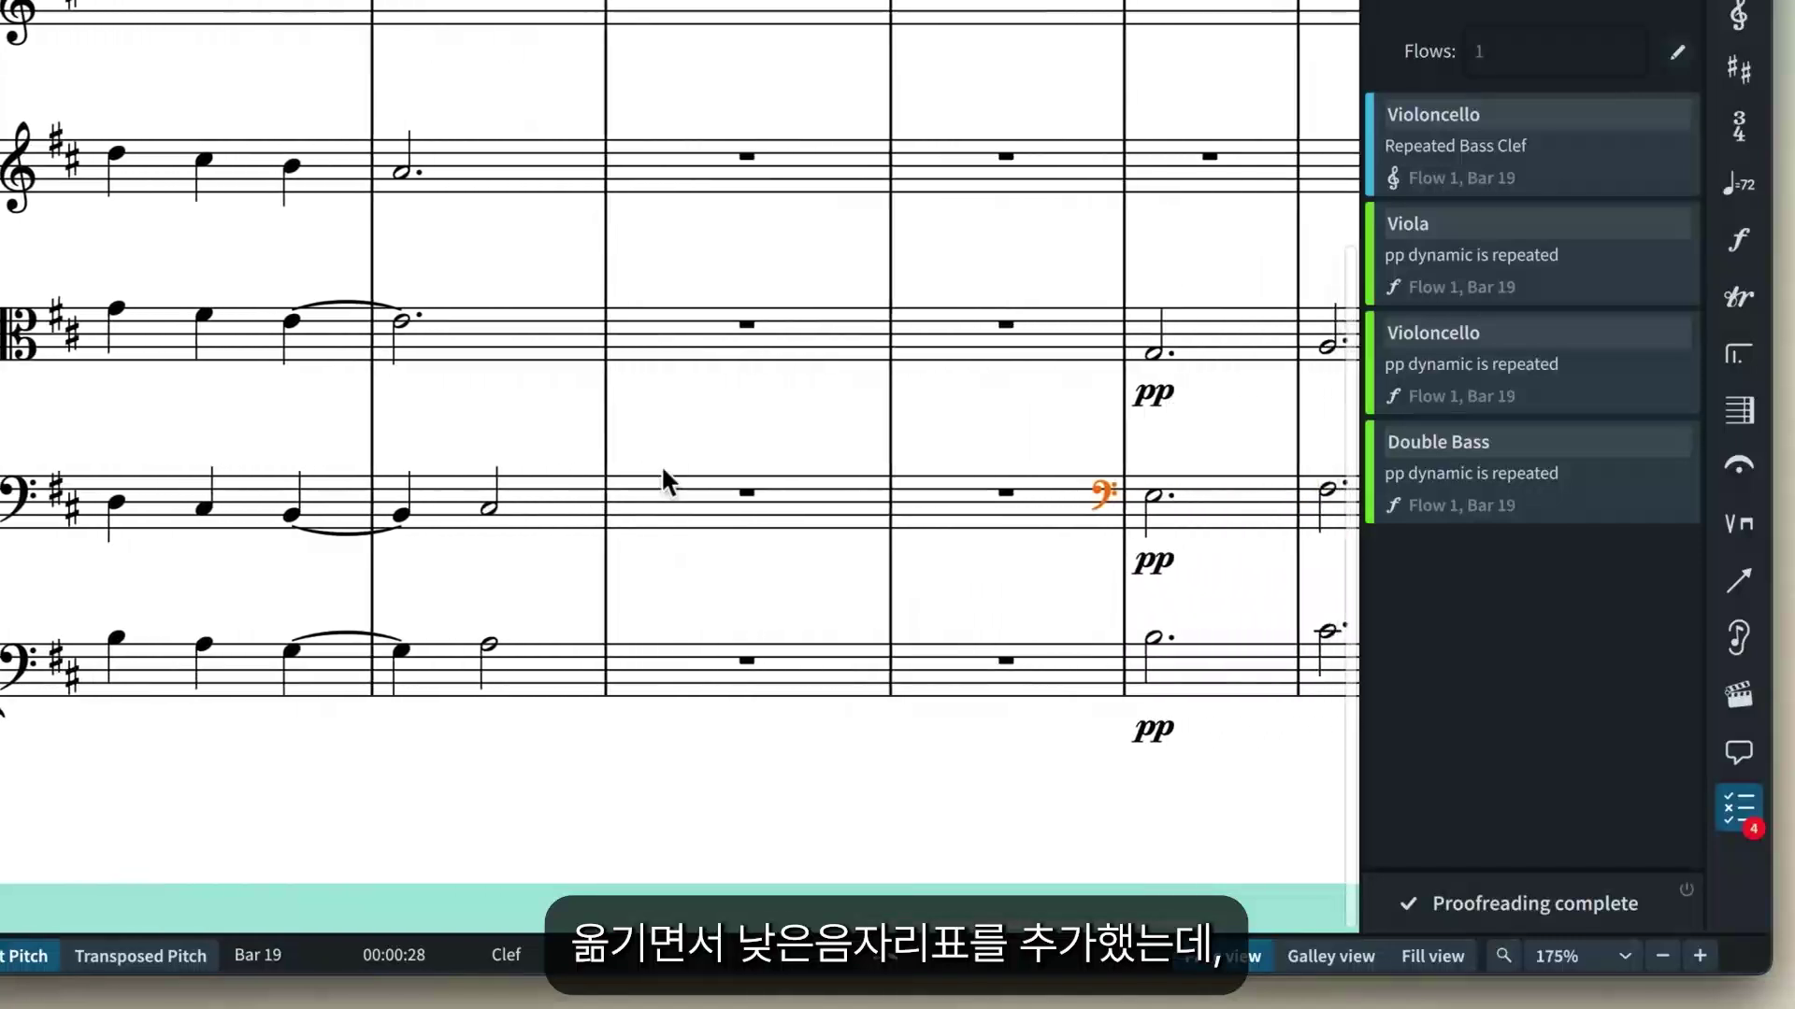
{"action": "key", "text": "Delete"}
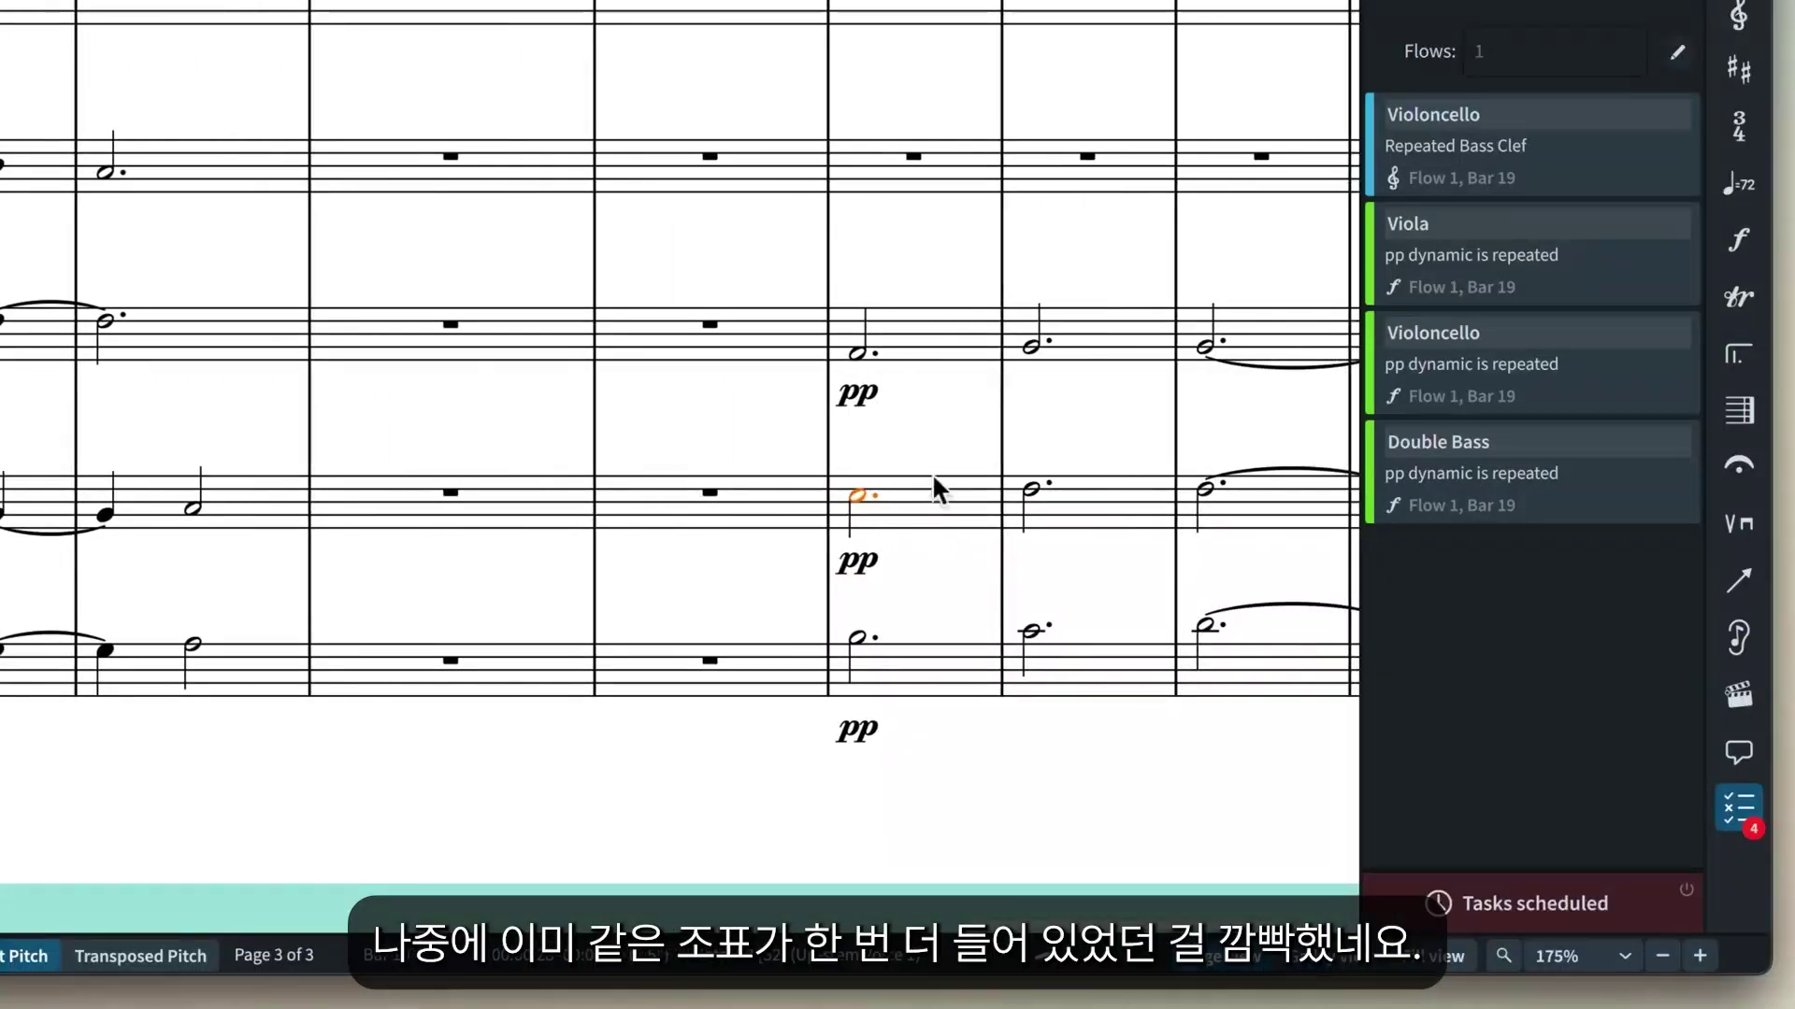
Step: Delete the flagged repeated pp dynamics from the Viola, Violoncello and Double Bass in bar 19
{"action": "left_click", "coordinate": [1548, 225]}
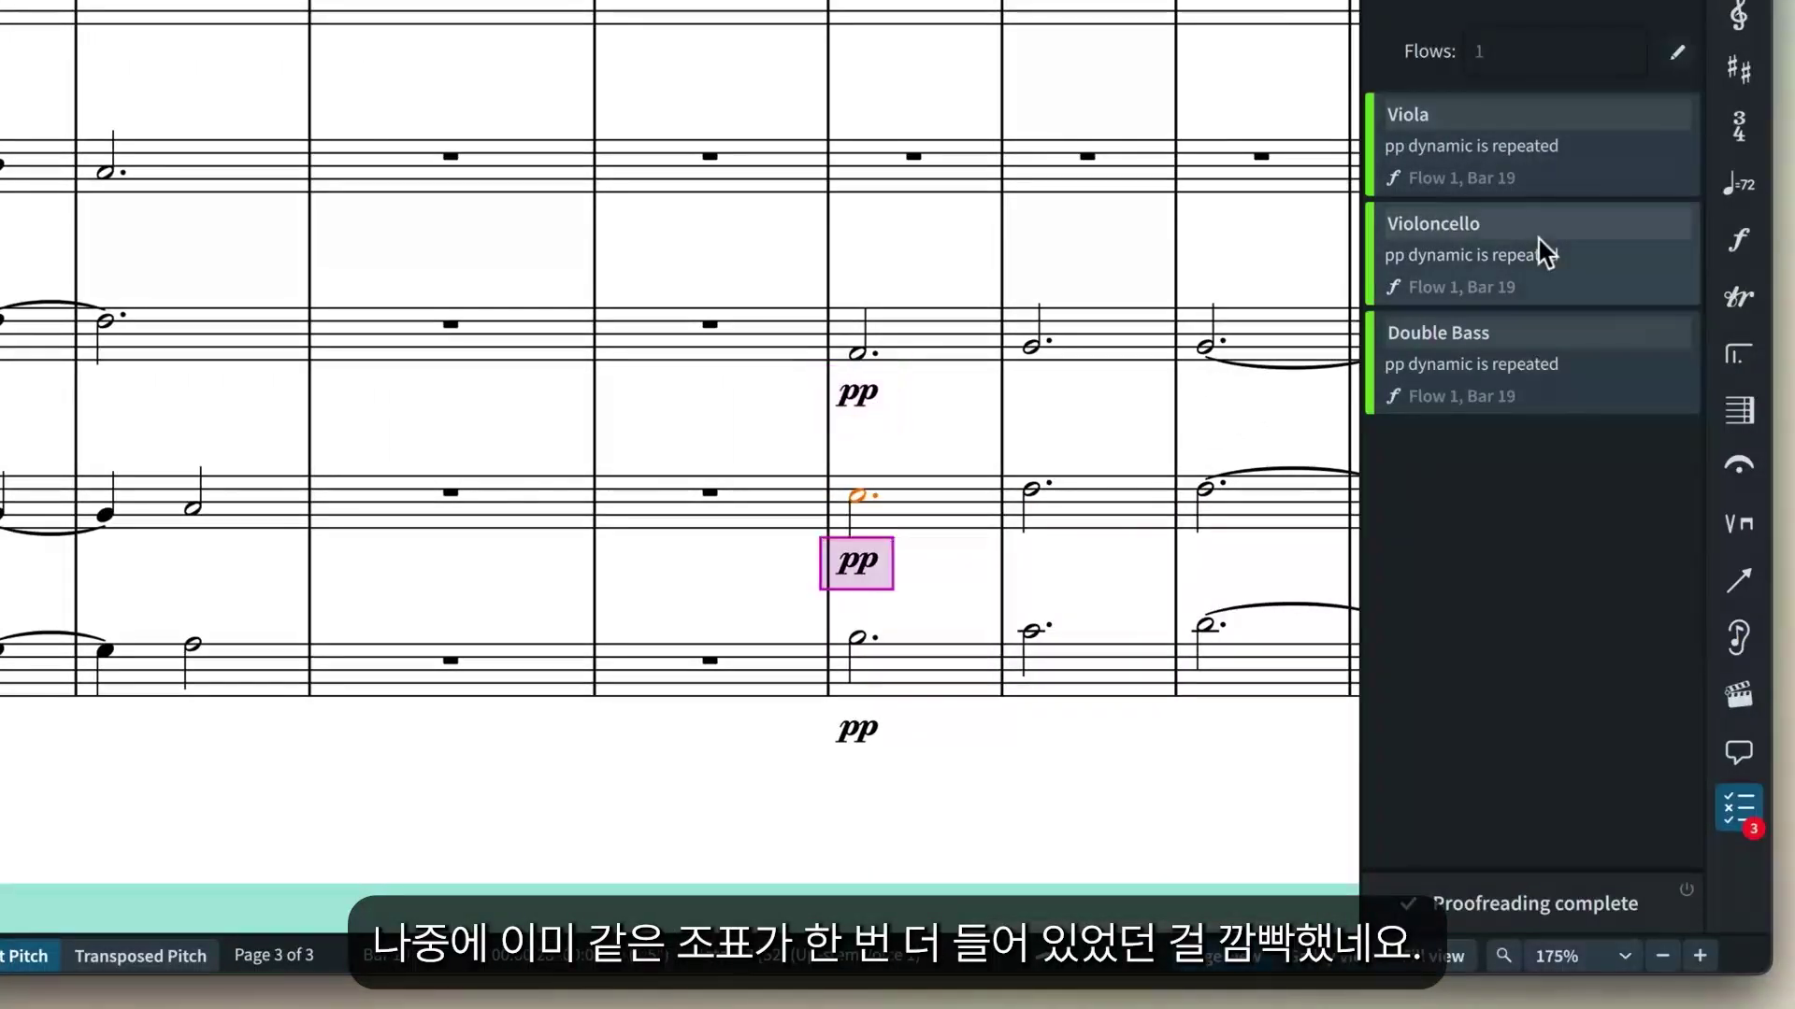
{"action": "left_click", "coordinate": [1548, 368]}
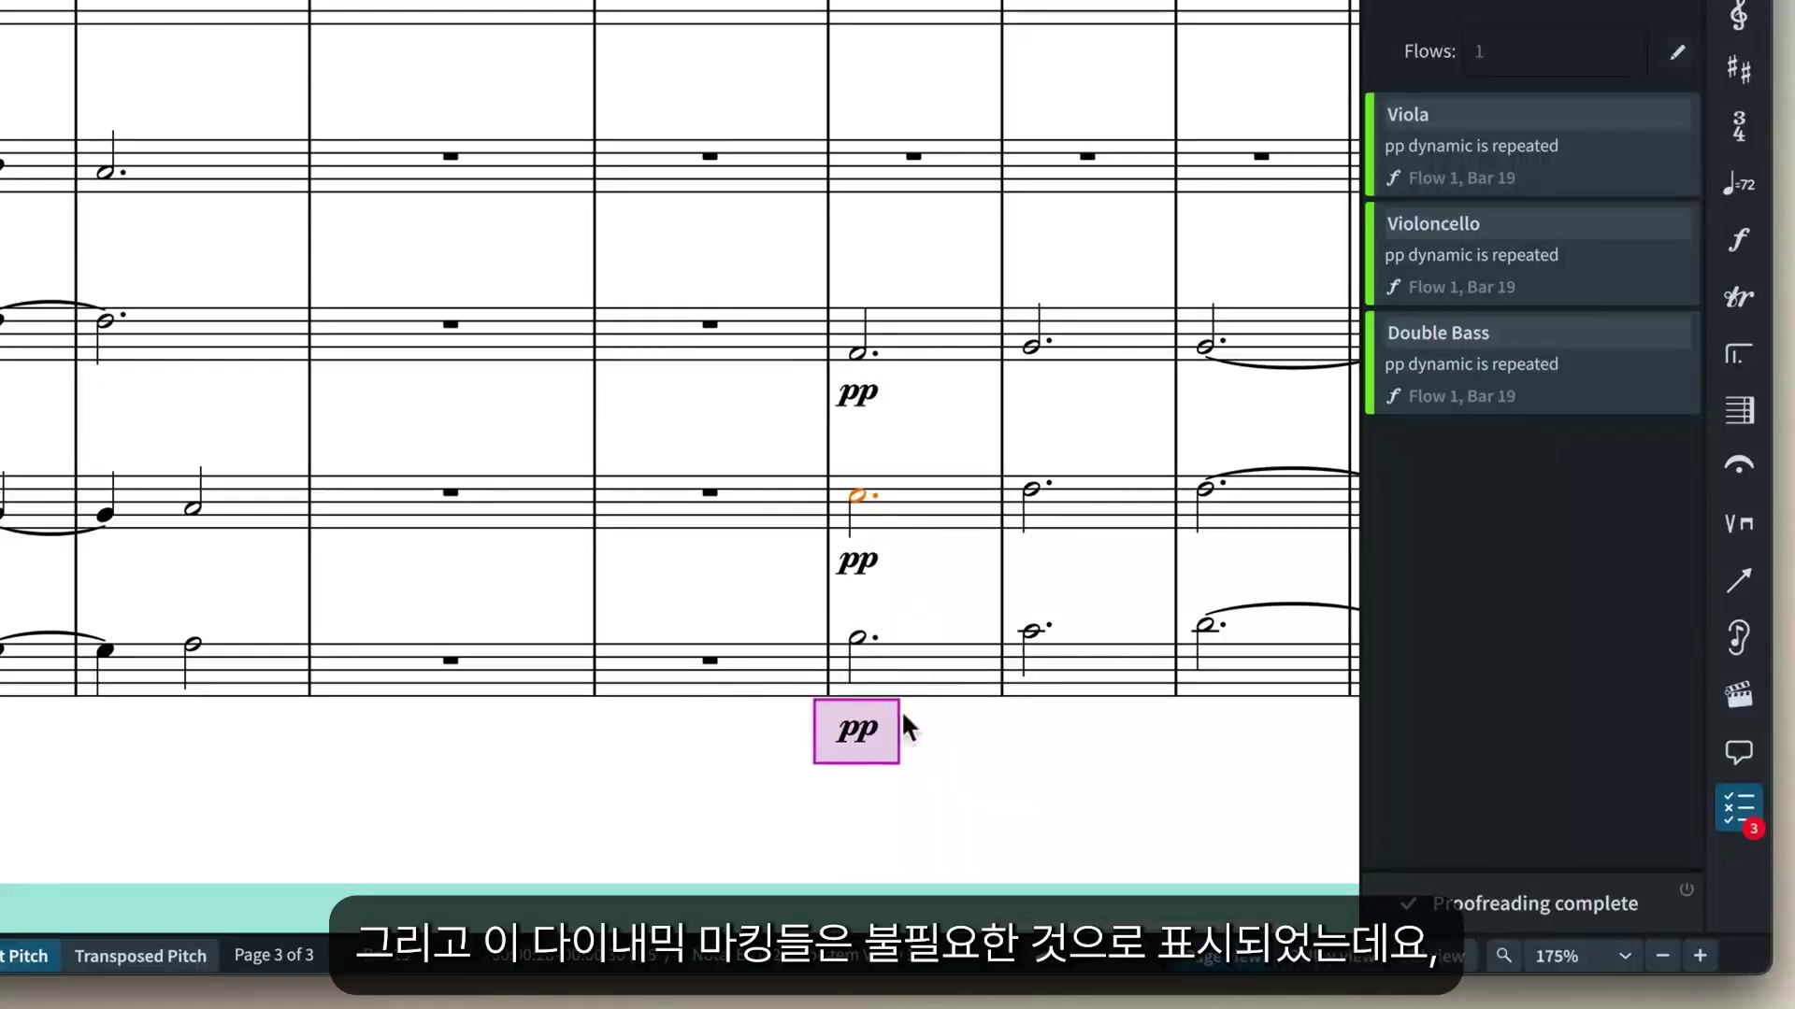
{"action": "left_click", "coordinate": [864, 733]}
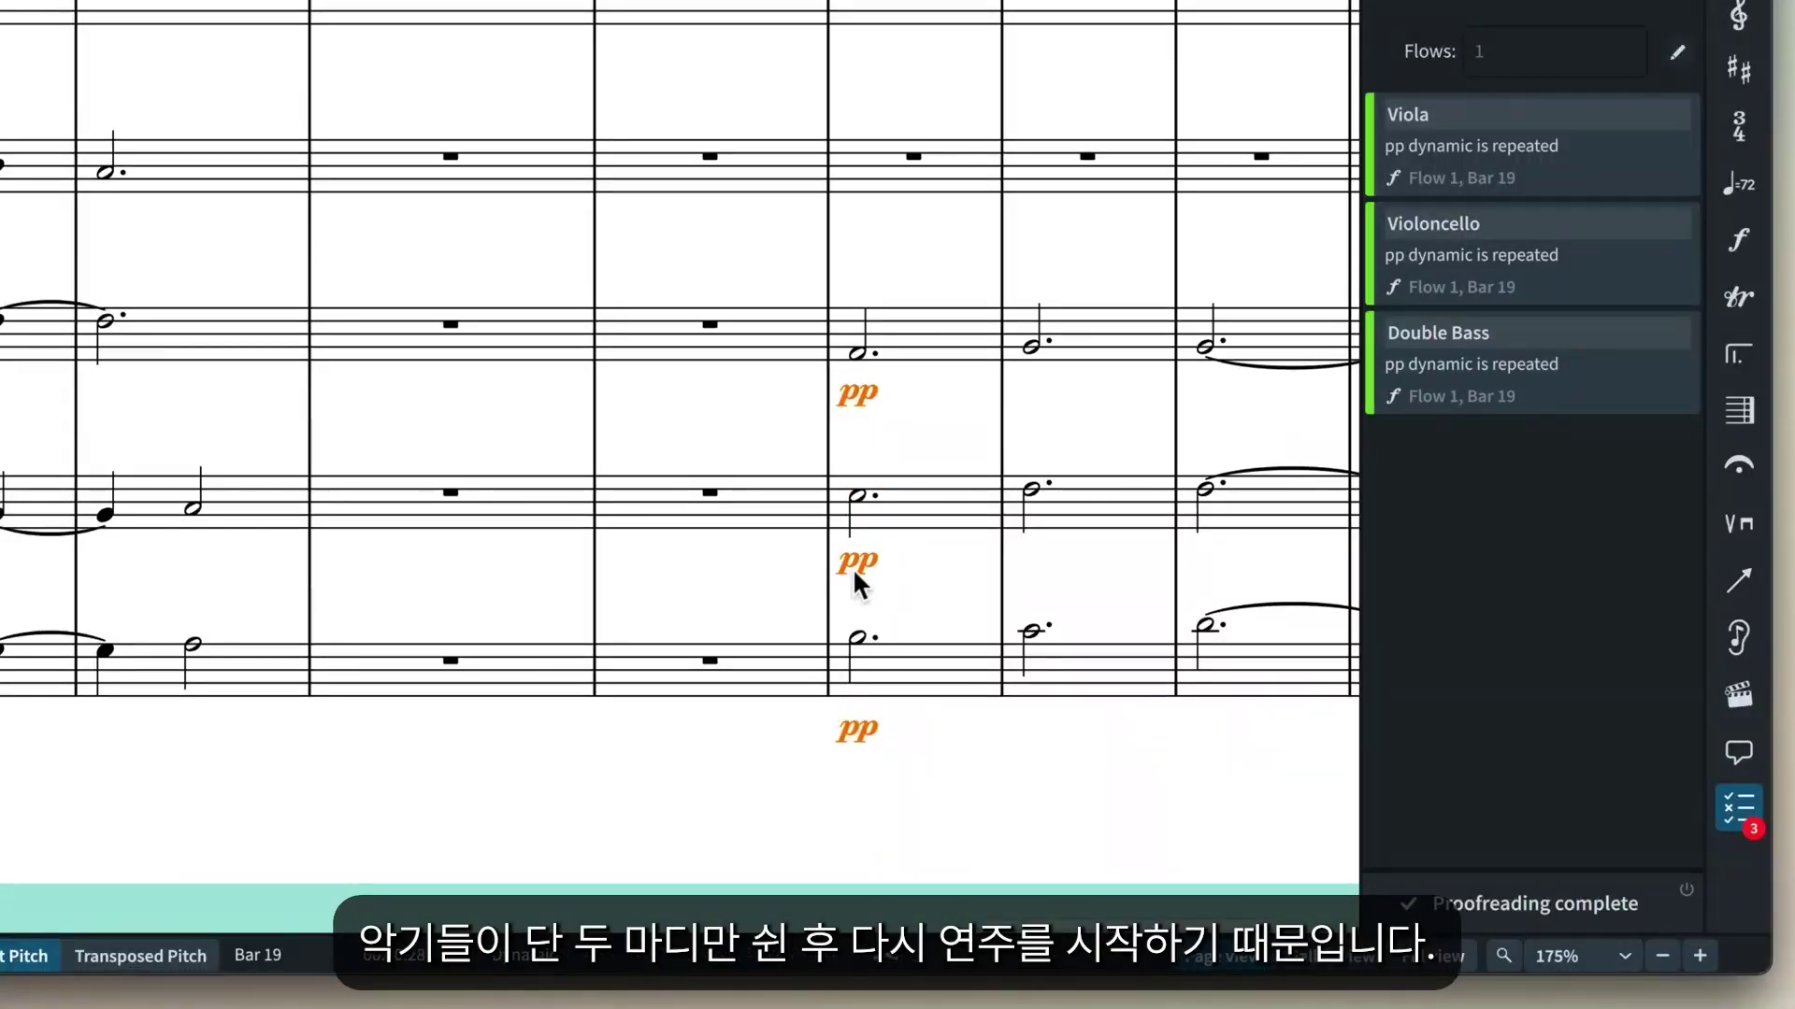
{"action": "key", "text": "Delete"}
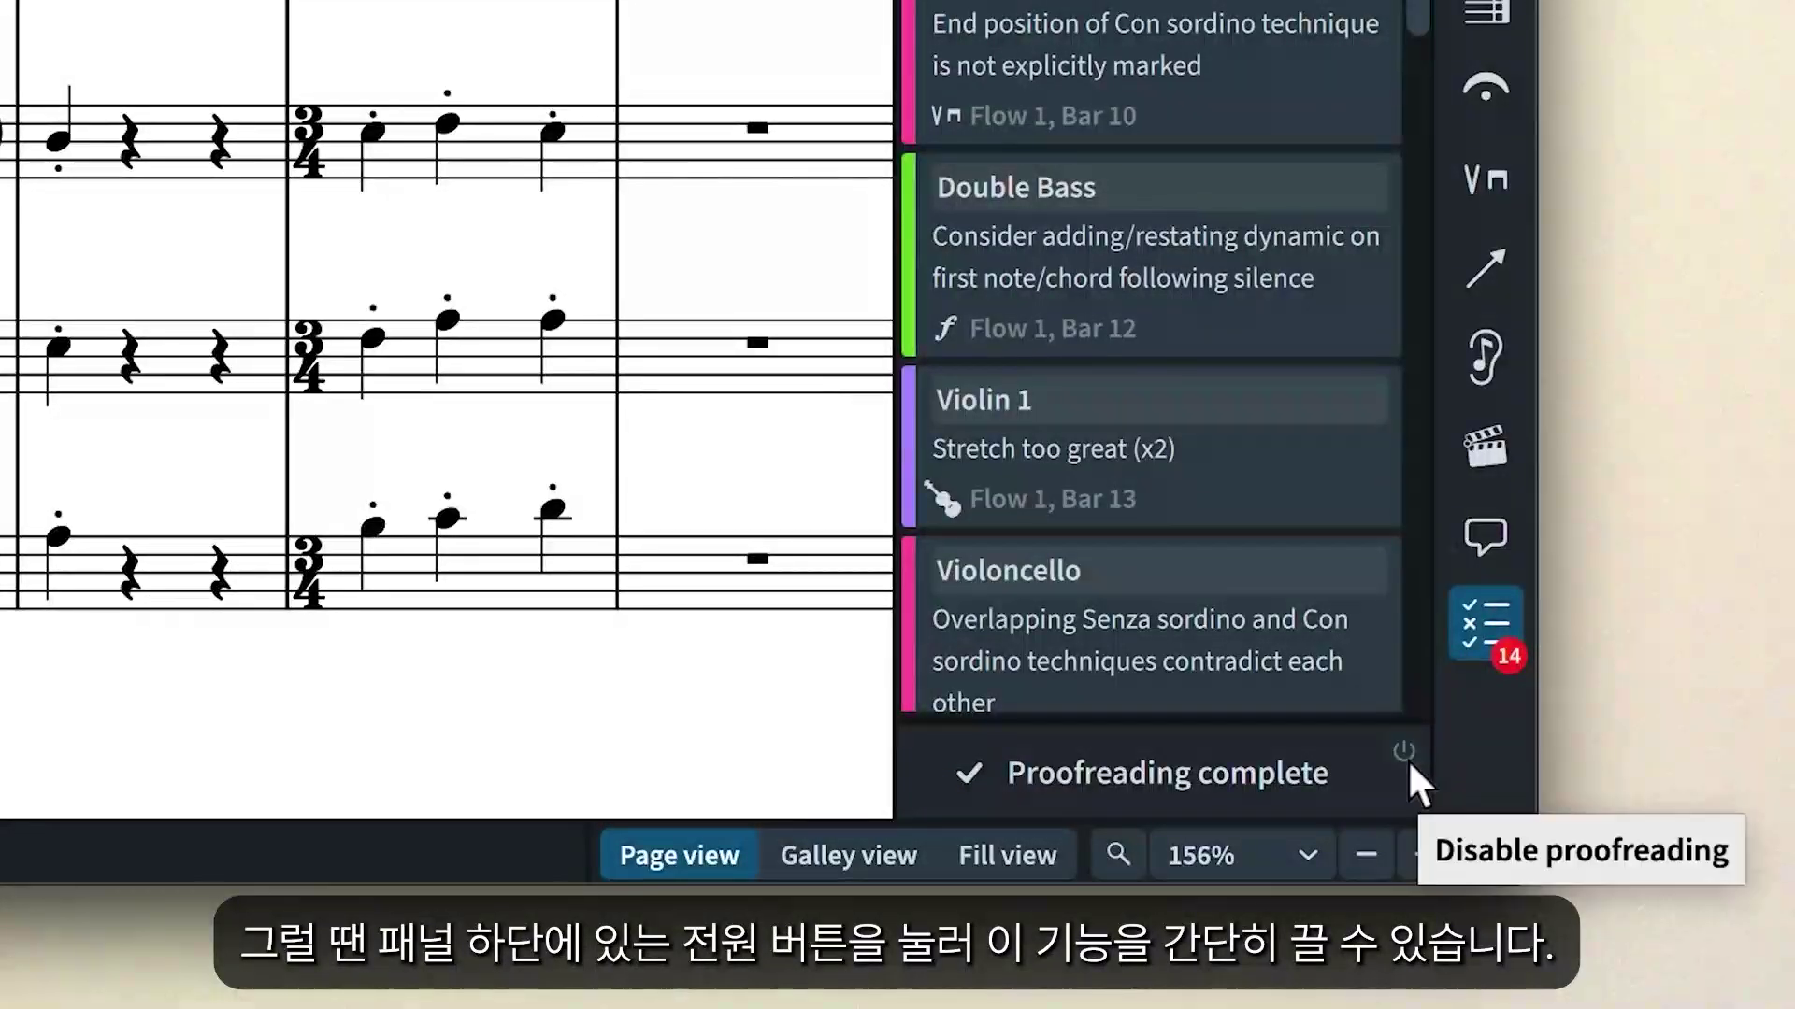
Step: Disable proofreading for the project and open the Proofreading category of the Preferences
{"action": "left_click", "coordinate": [1405, 754]}
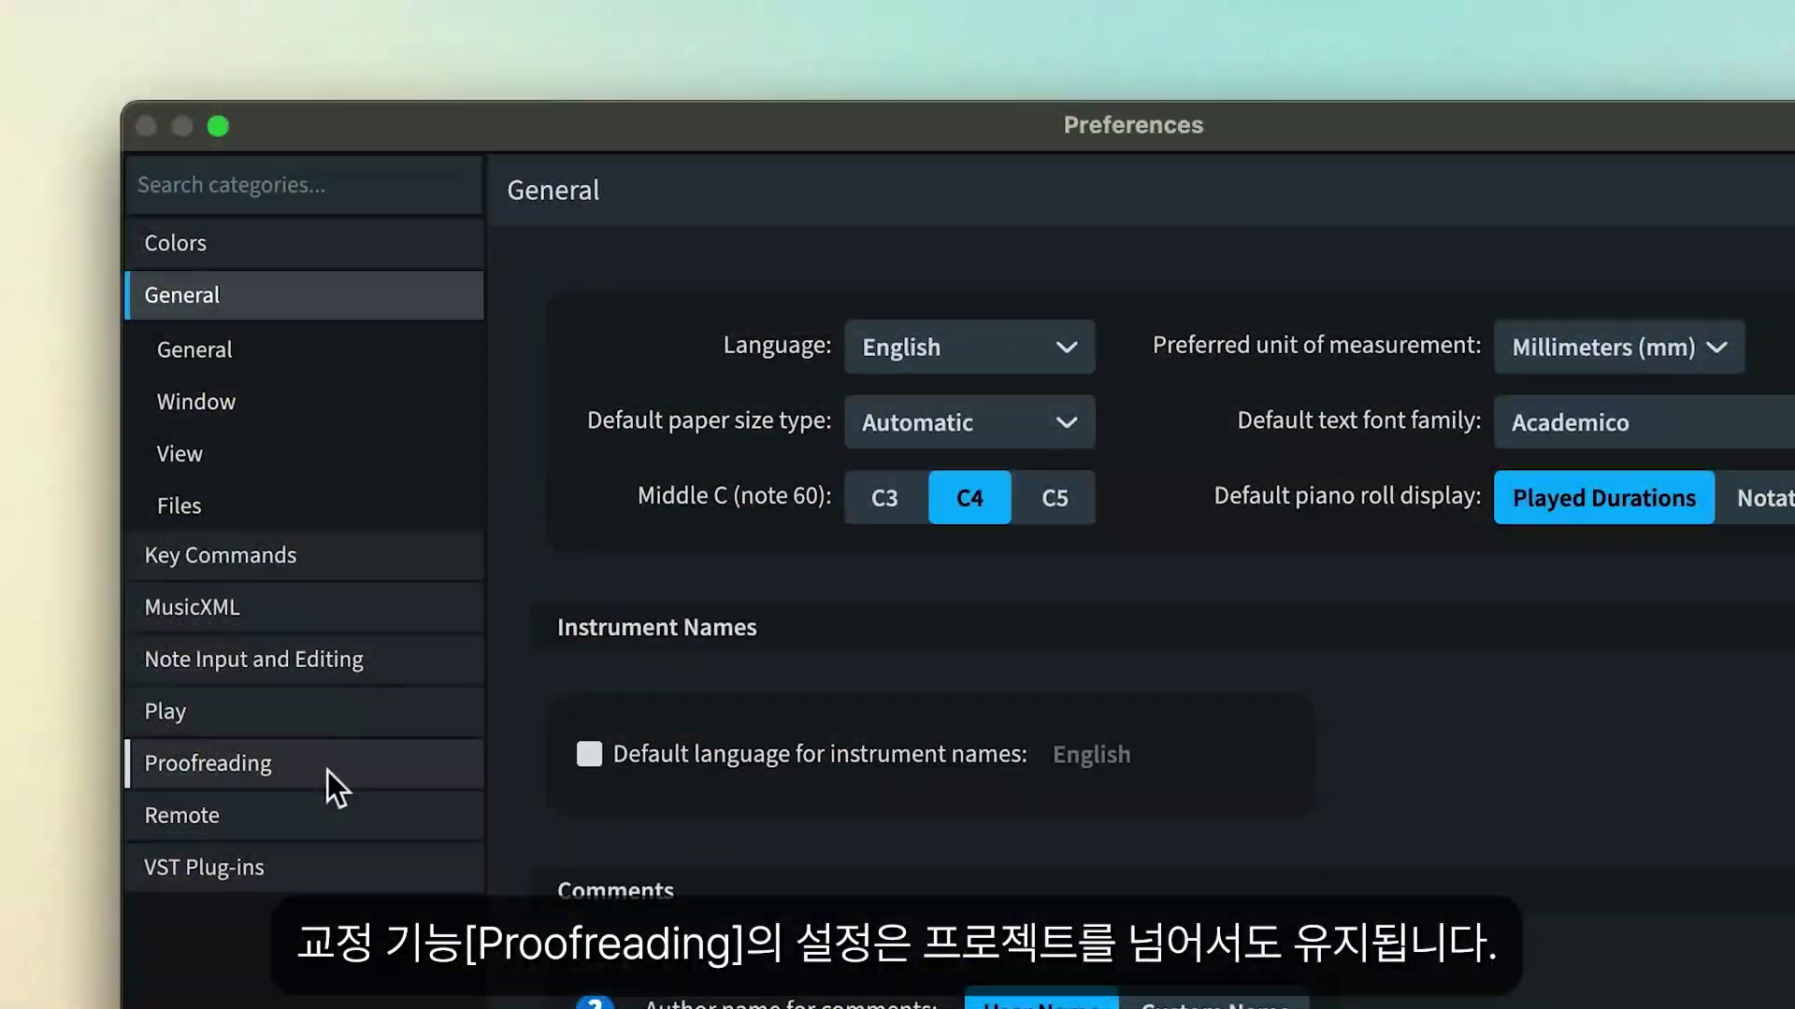
{"action": "left_click", "coordinate": [327, 770]}
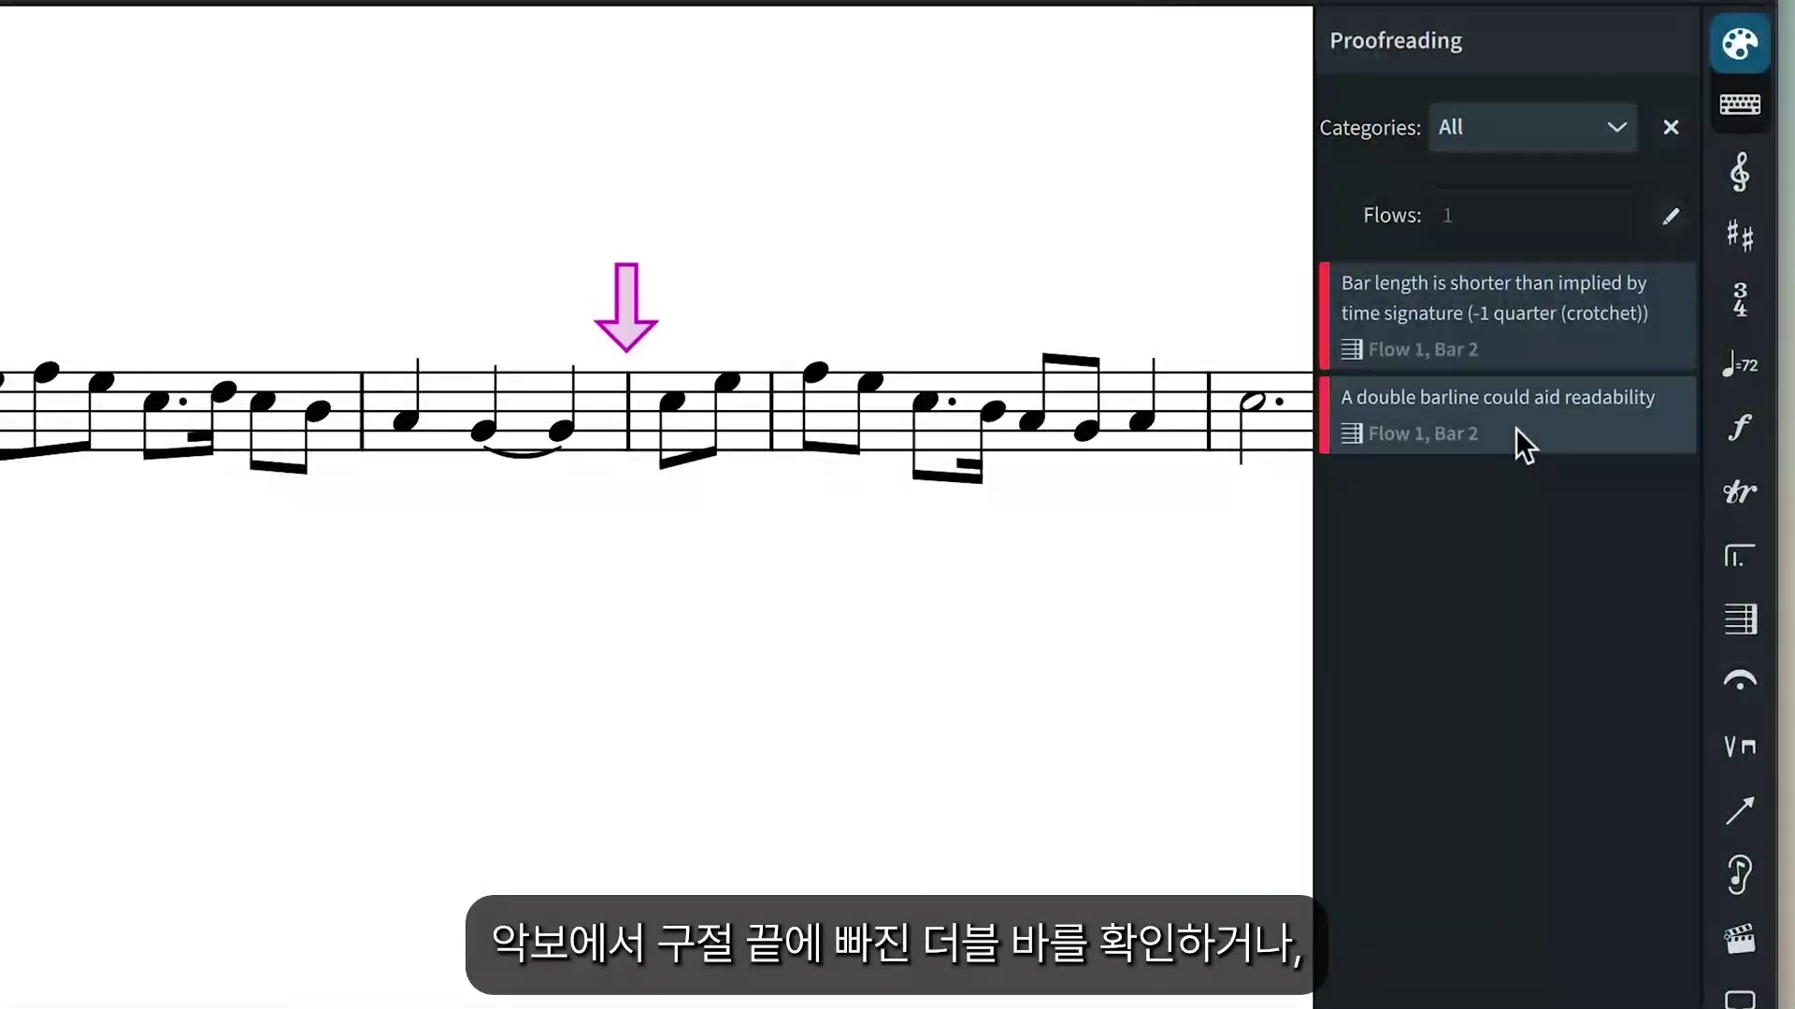
Step: Change the flagged barline at the end of the phrase in bar 2 to a double barline
{"action": "left_click", "coordinate": [634, 436]}
{"action": "key", "text": "shift+b"}
{"action": "type", "text": "||"}
{"action": "key", "text": "Return"}
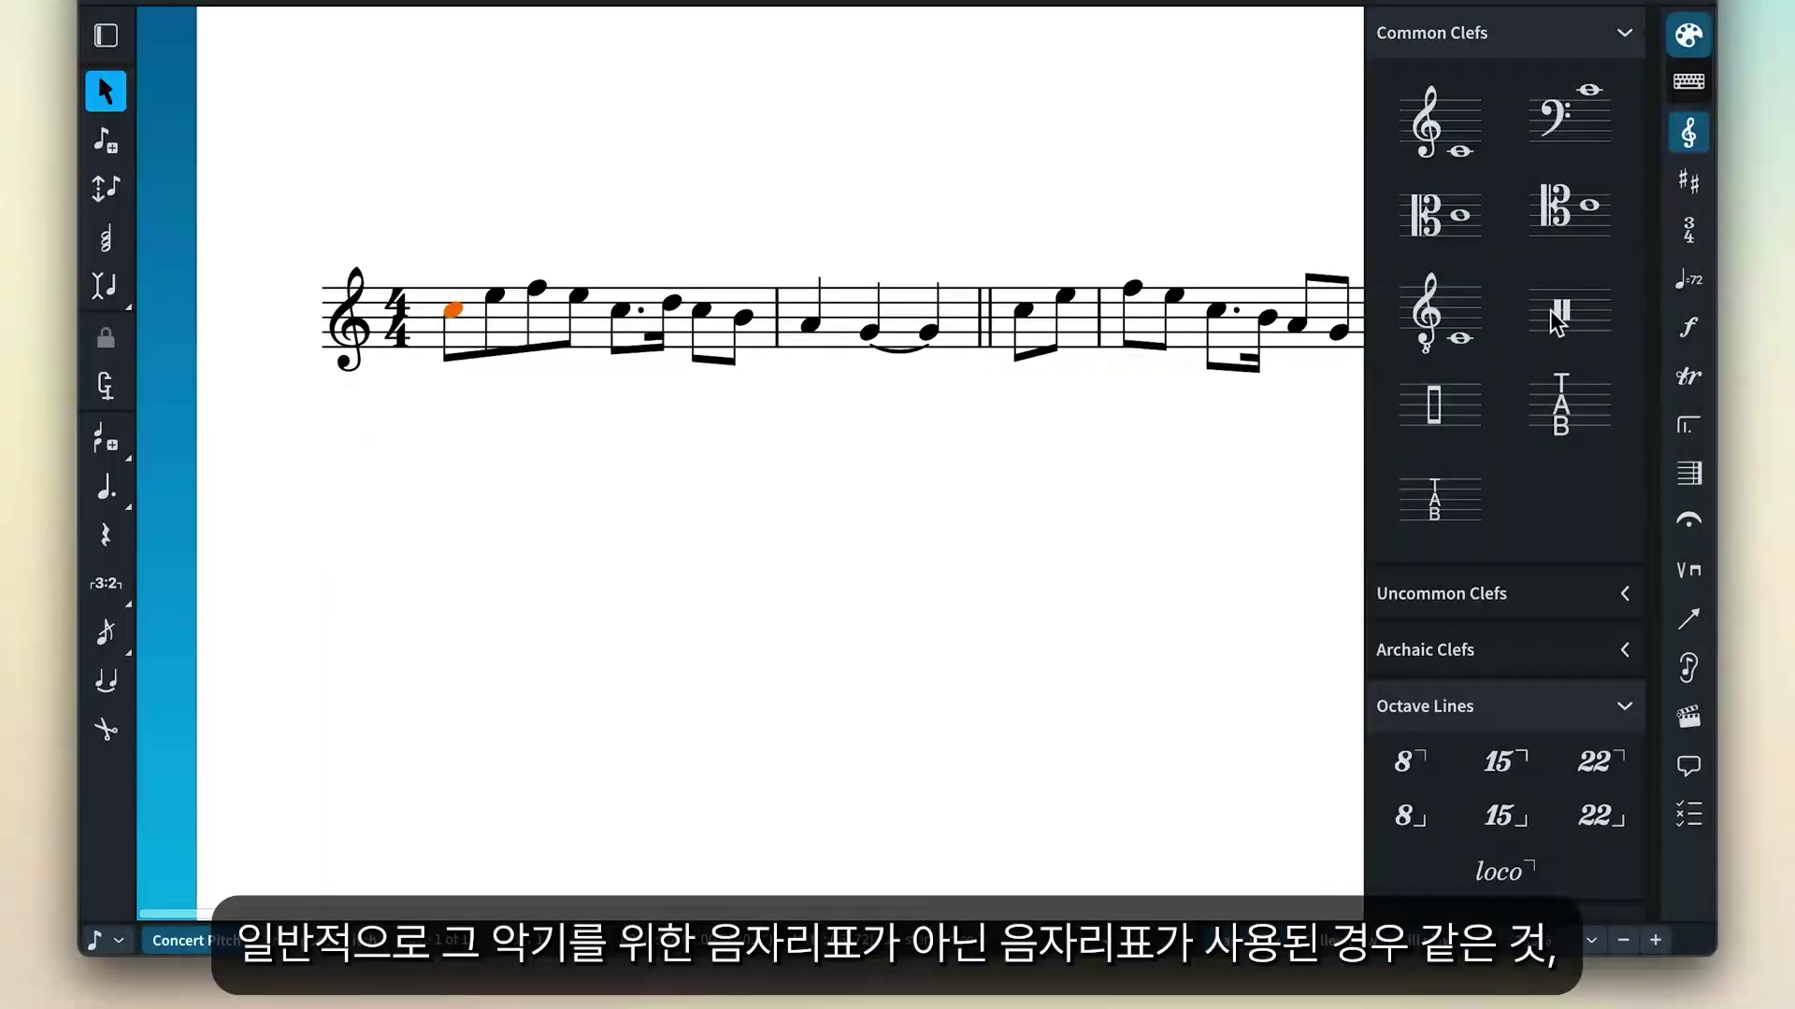
Step: Change the flute's opening treble clef to a percussion clef and inspect its entry in the proofreading list
{"action": "left_click", "coordinate": [1553, 315]}
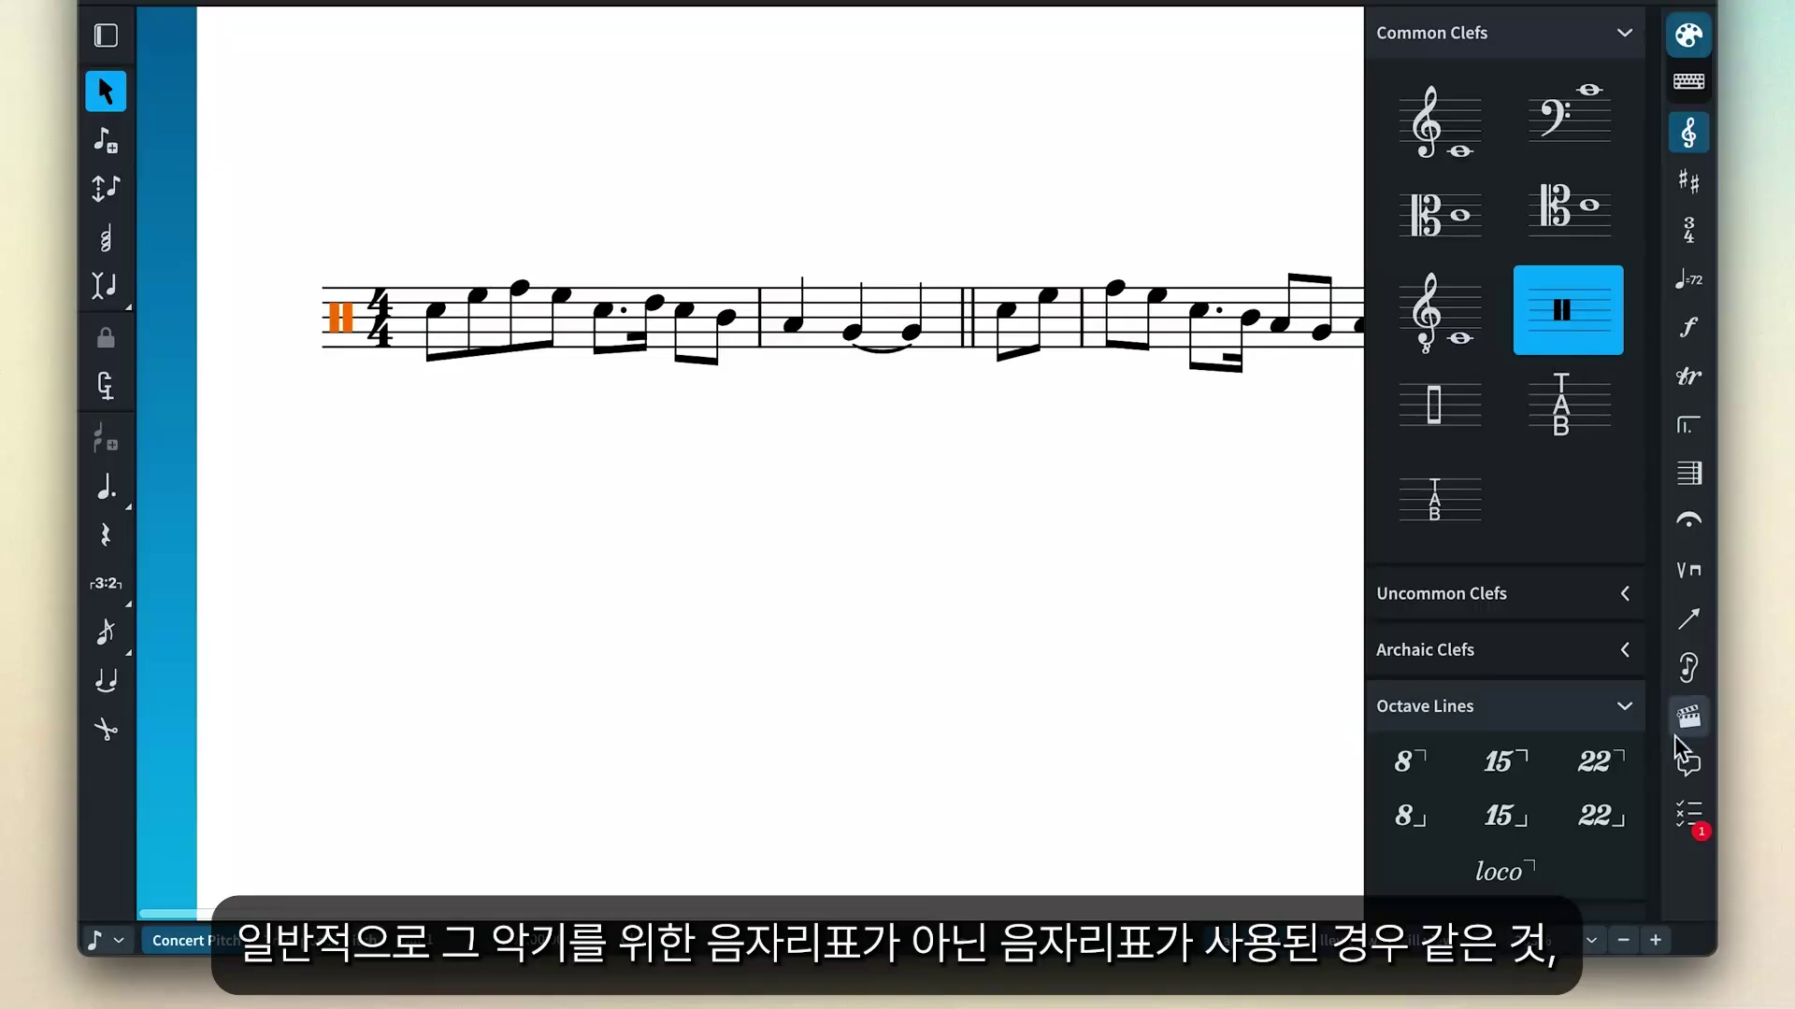
{"action": "left_click", "coordinate": [1688, 818]}
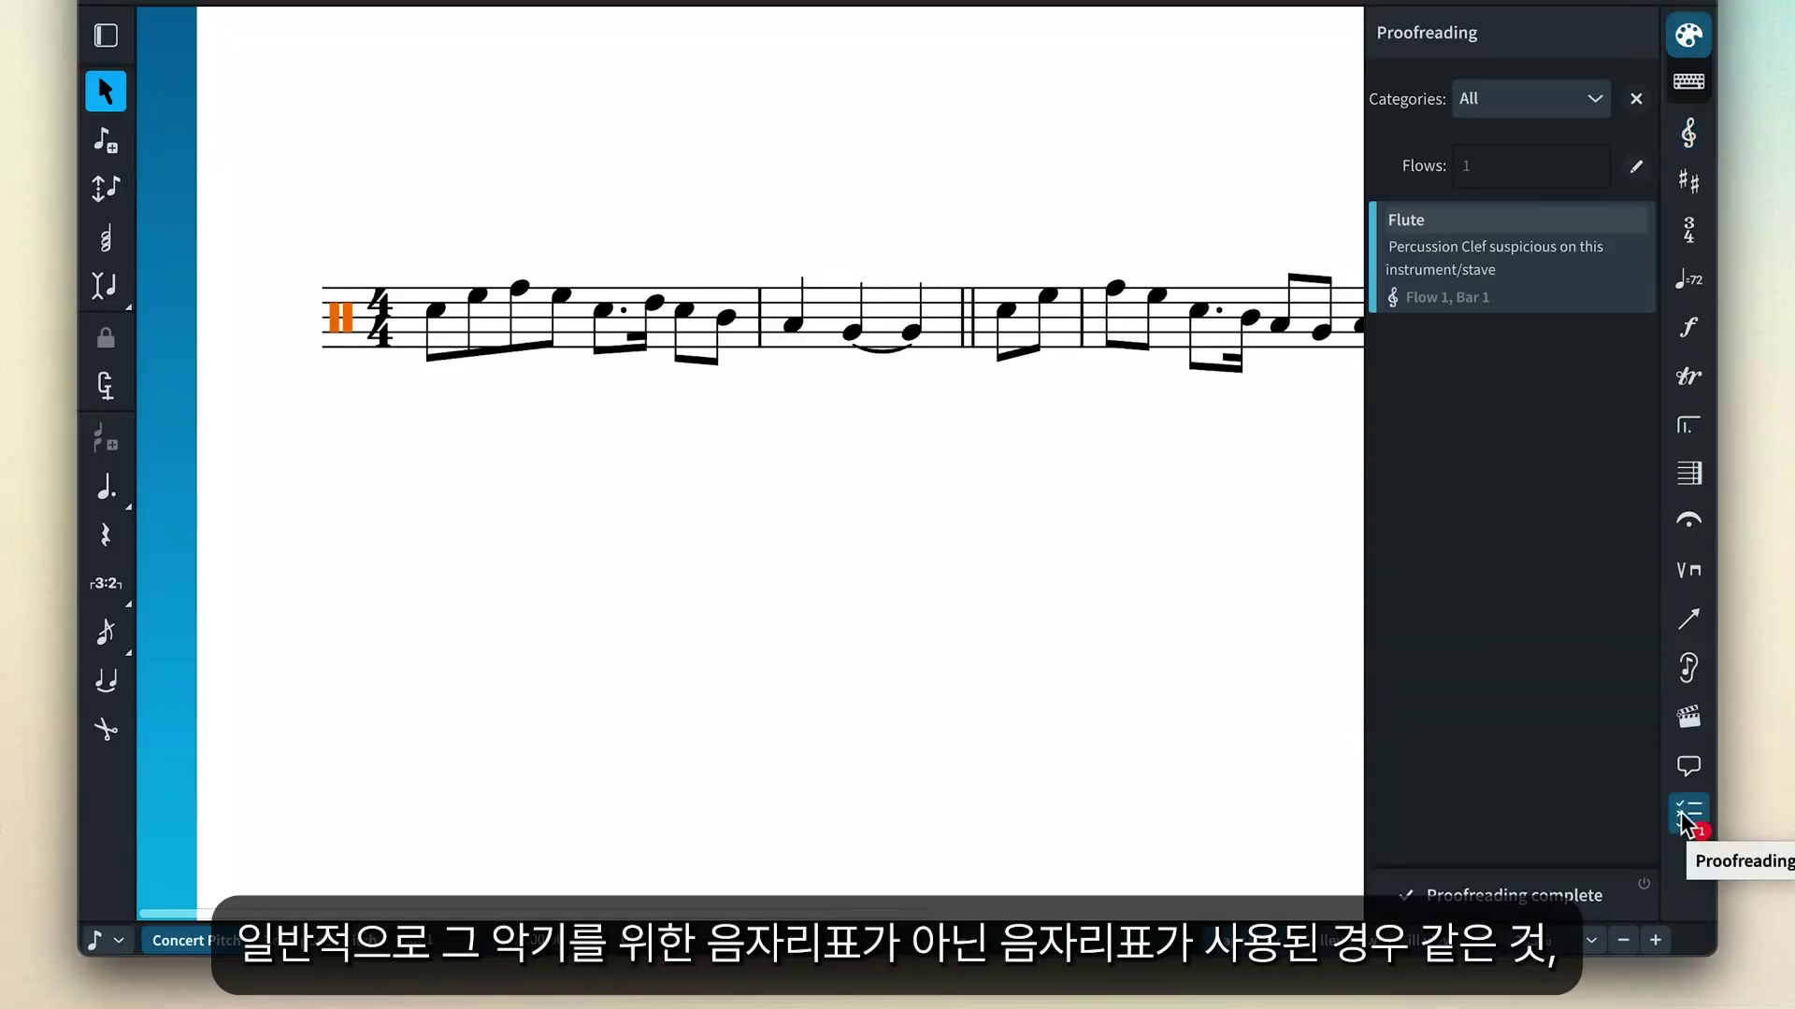
{"action": "left_click", "coordinate": [1504, 304]}
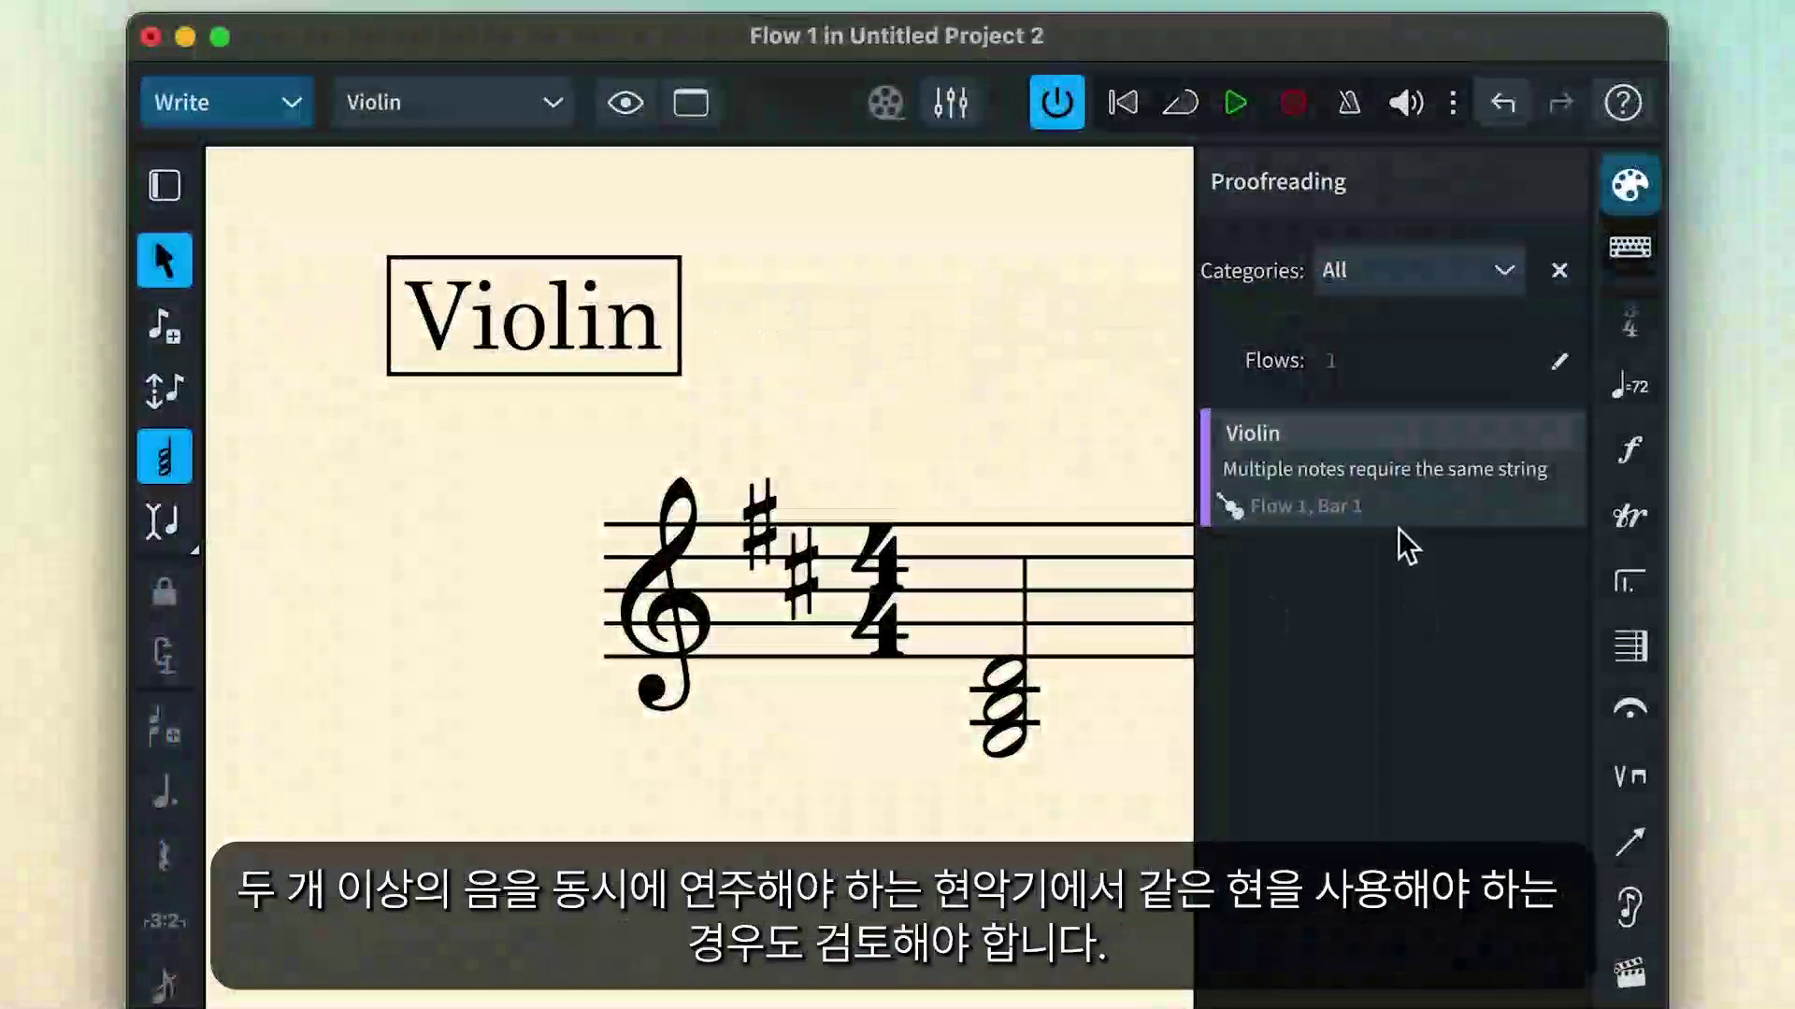
Step: Locate the violin chord in bar 1 flagged for multiple notes requiring the same string
{"action": "left_click", "coordinate": [1398, 520]}
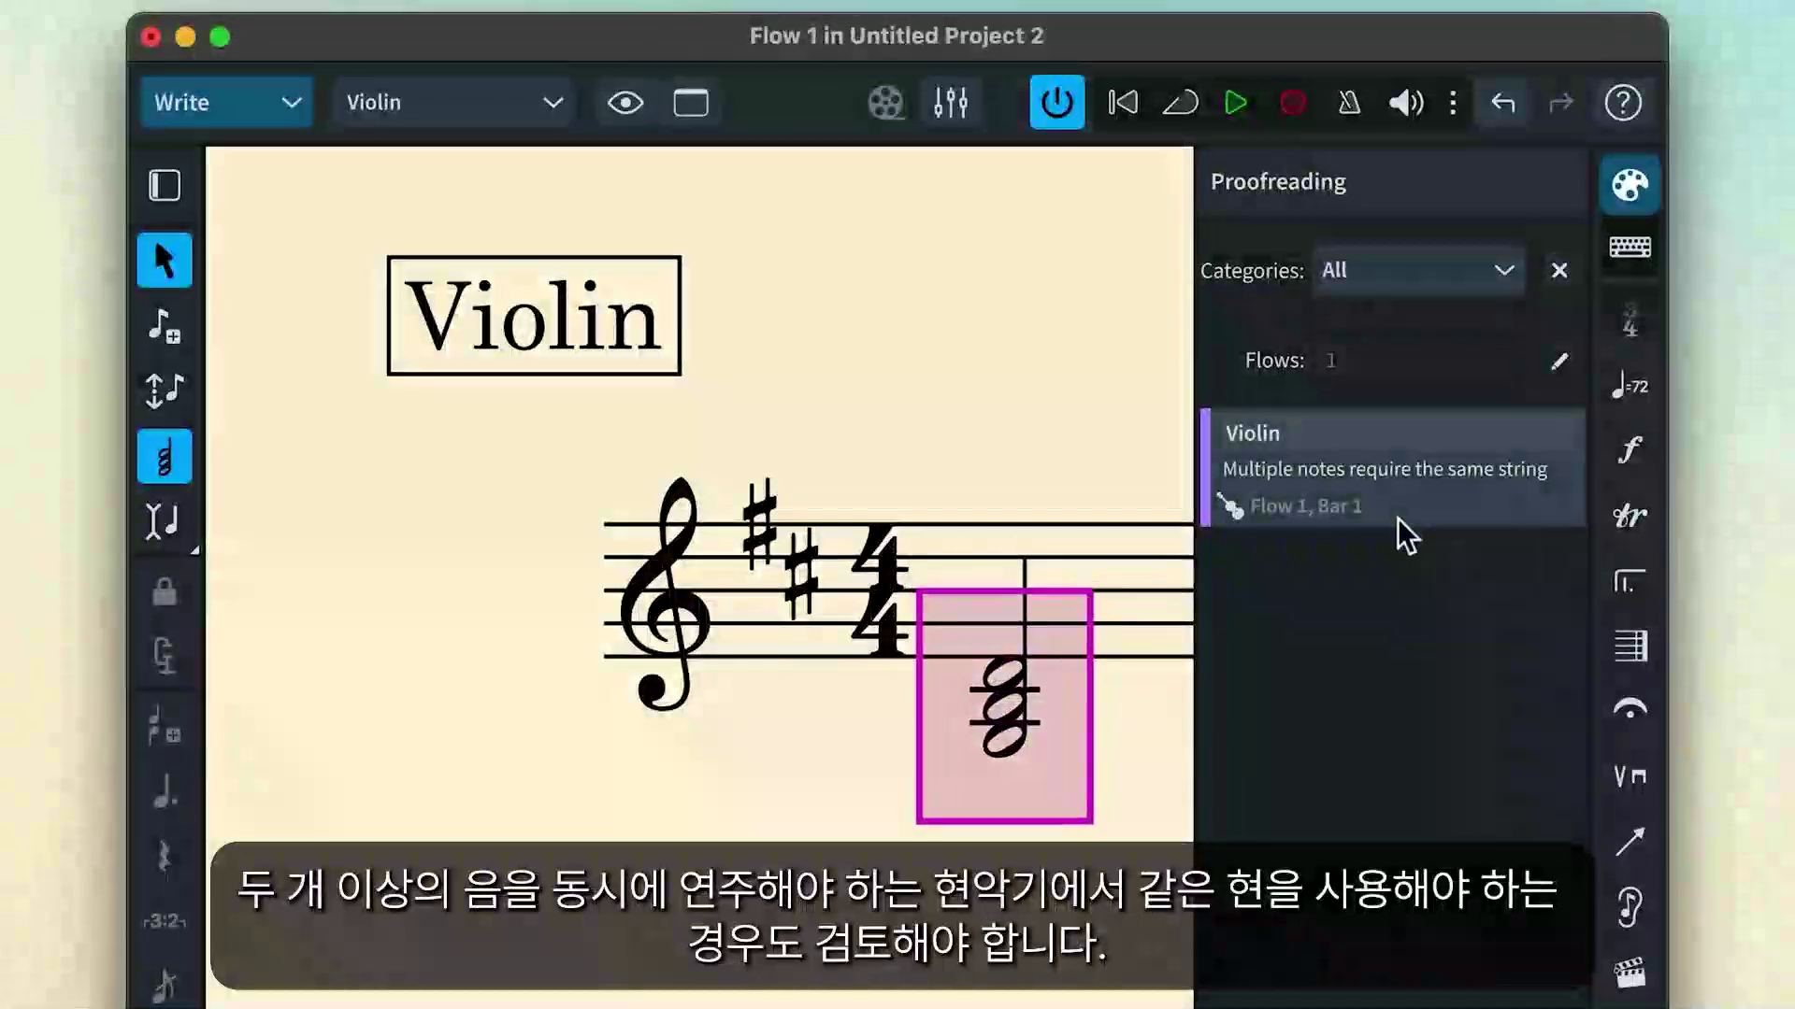